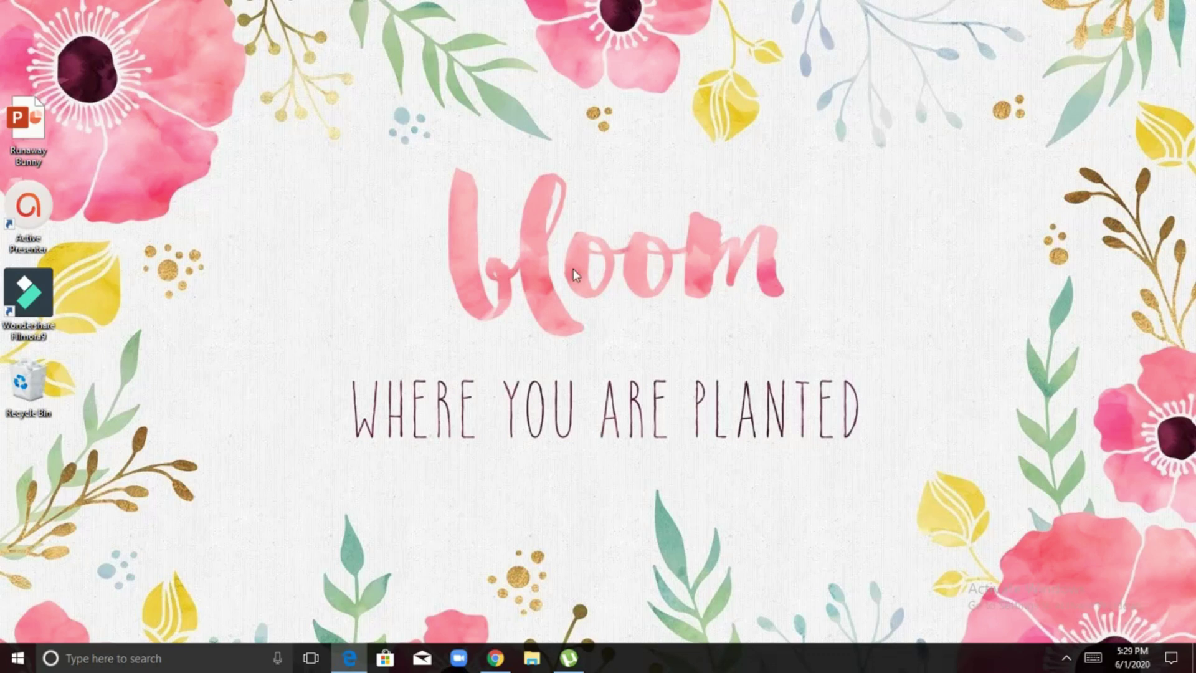
# Step: Switch to Zoom, open the Personal Meeting ID settings, and save them with host and participant video on
pyautogui.click(459, 659)
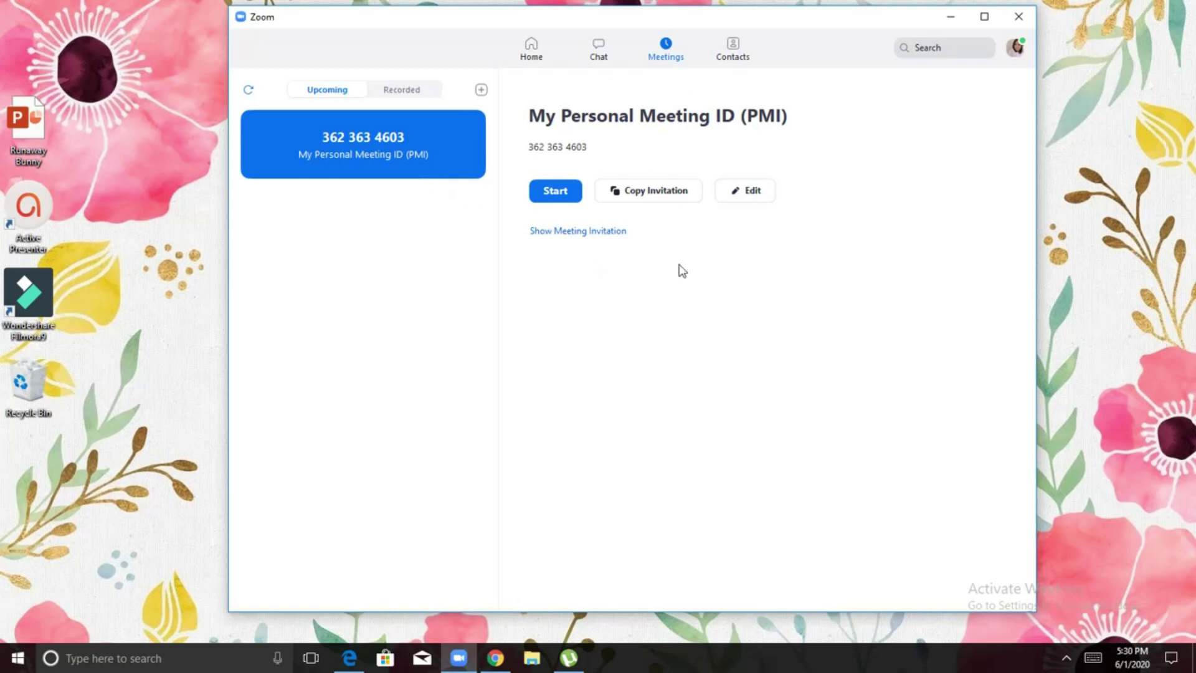
pyautogui.click(754, 190)
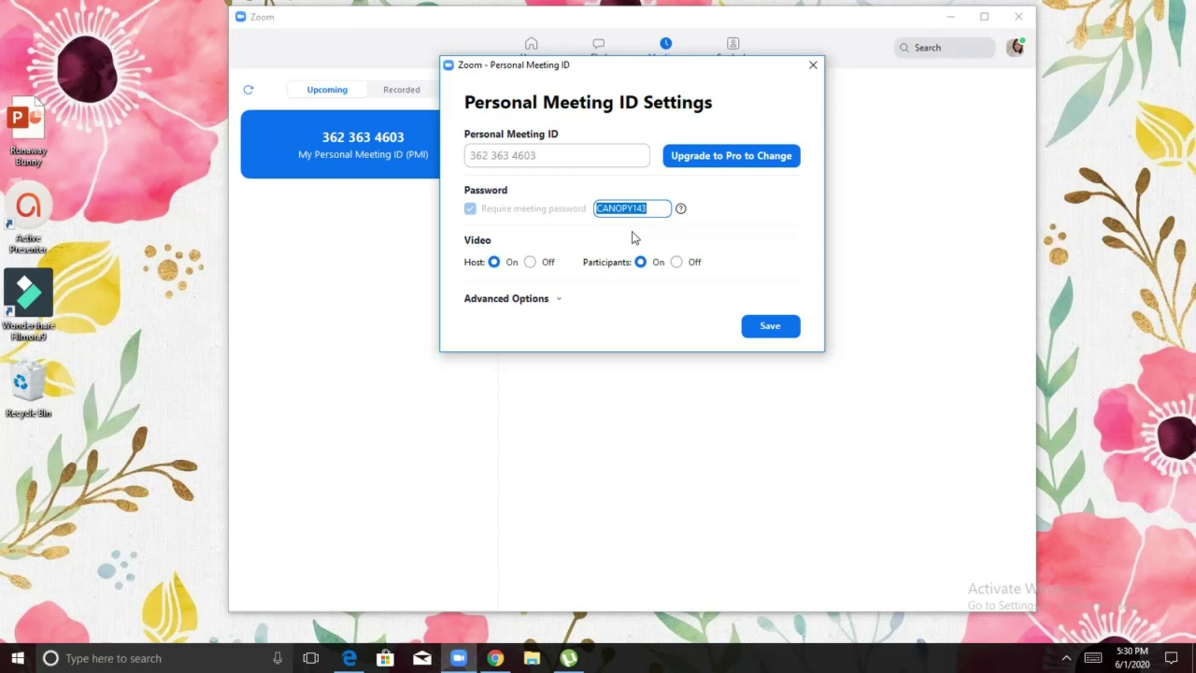
pyautogui.click(763, 330)
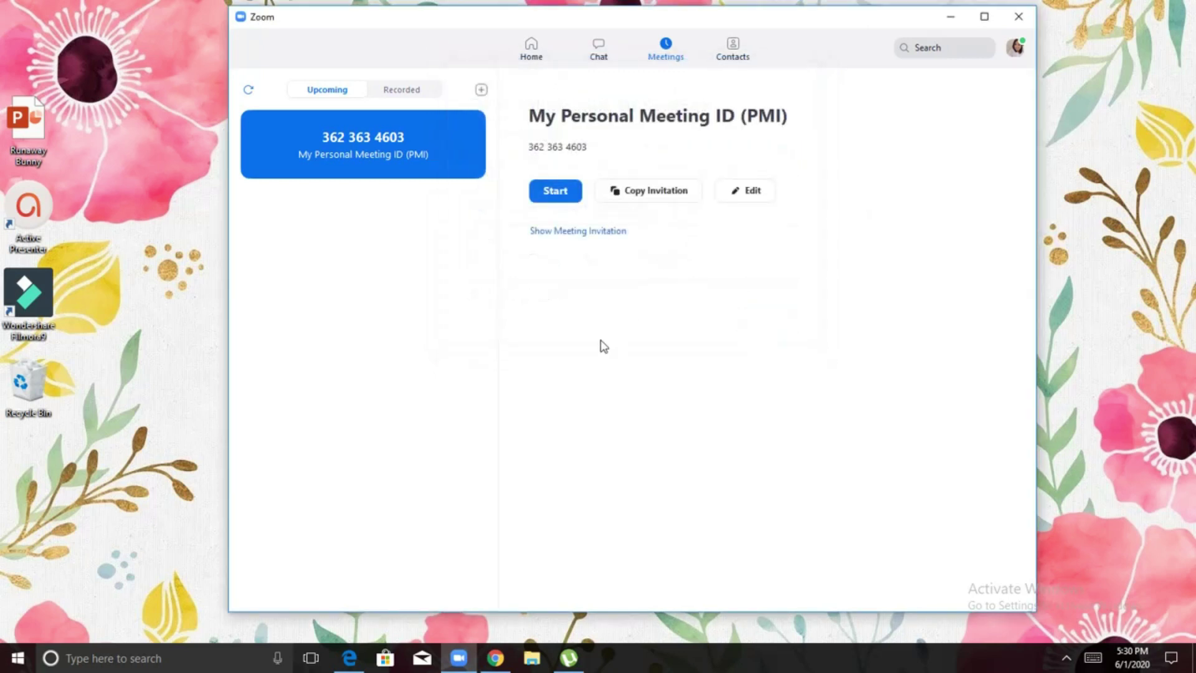
# Step: Start the personal meeting with computer audio and the camera on
pyautogui.click(567, 191)
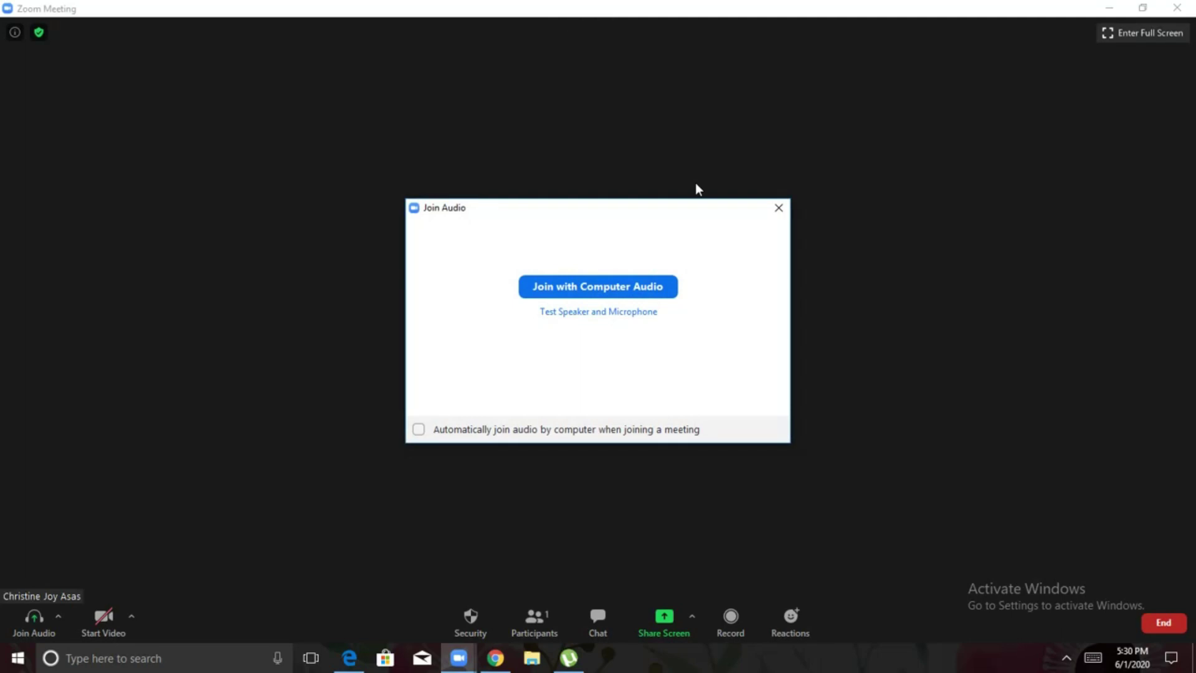
pyautogui.click(602, 291)
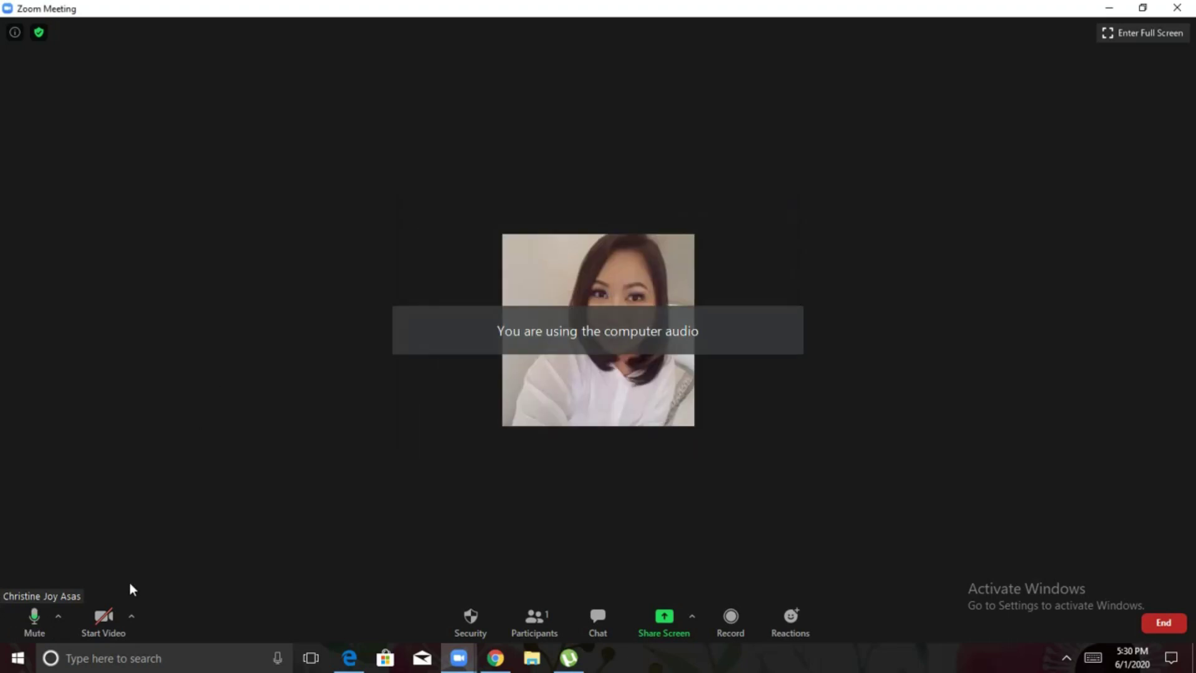
pyautogui.click(100, 634)
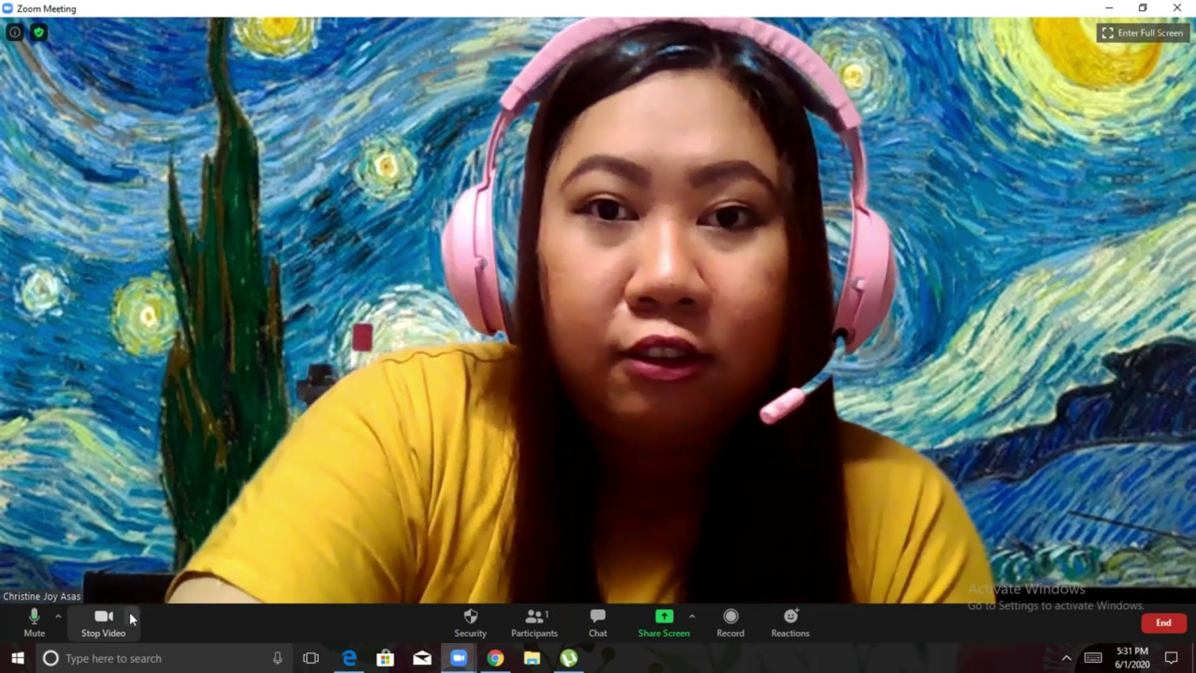
# Step: Try the spongebob-4, Erickson_7504 bookshelf, star-wars-backgrounds-26 and Bob's Burgers images as virtual backgrounds
pyautogui.click(131, 615)
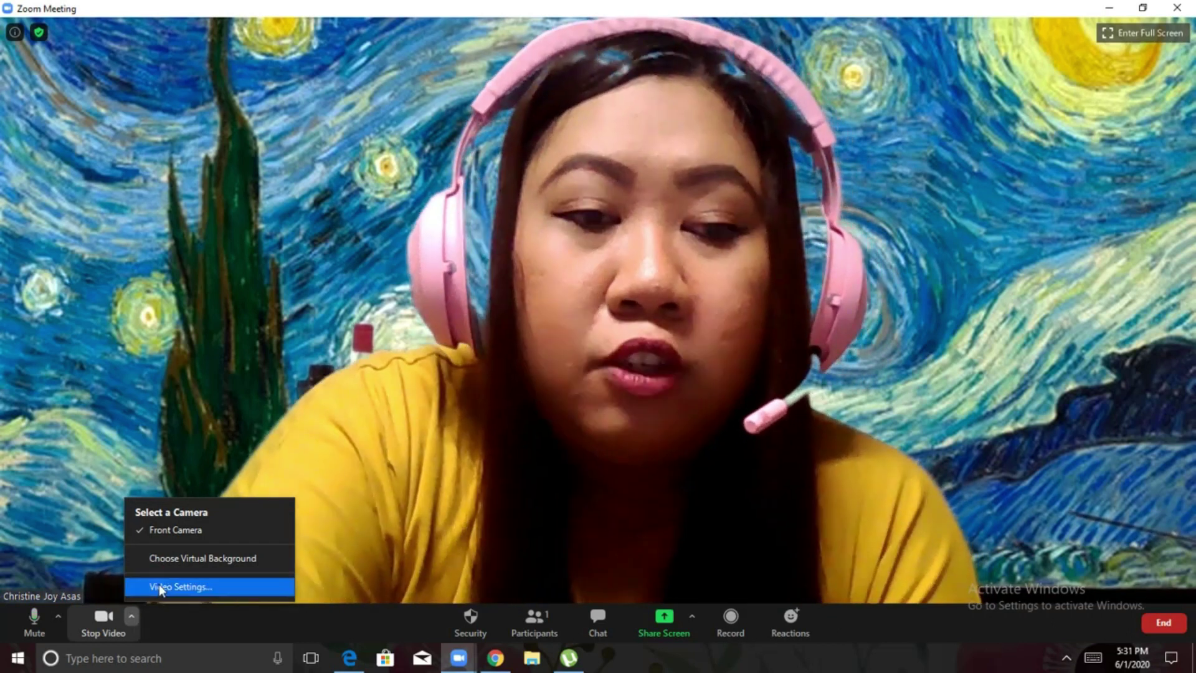
pyautogui.click(183, 562)
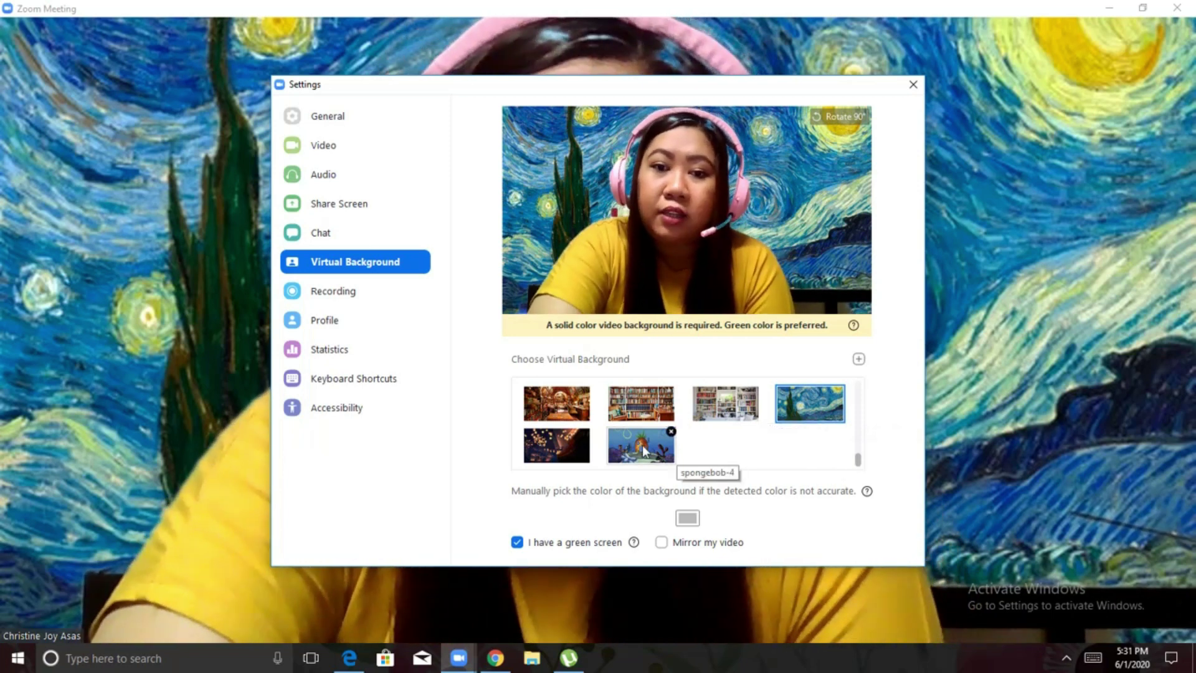
pyautogui.click(644, 449)
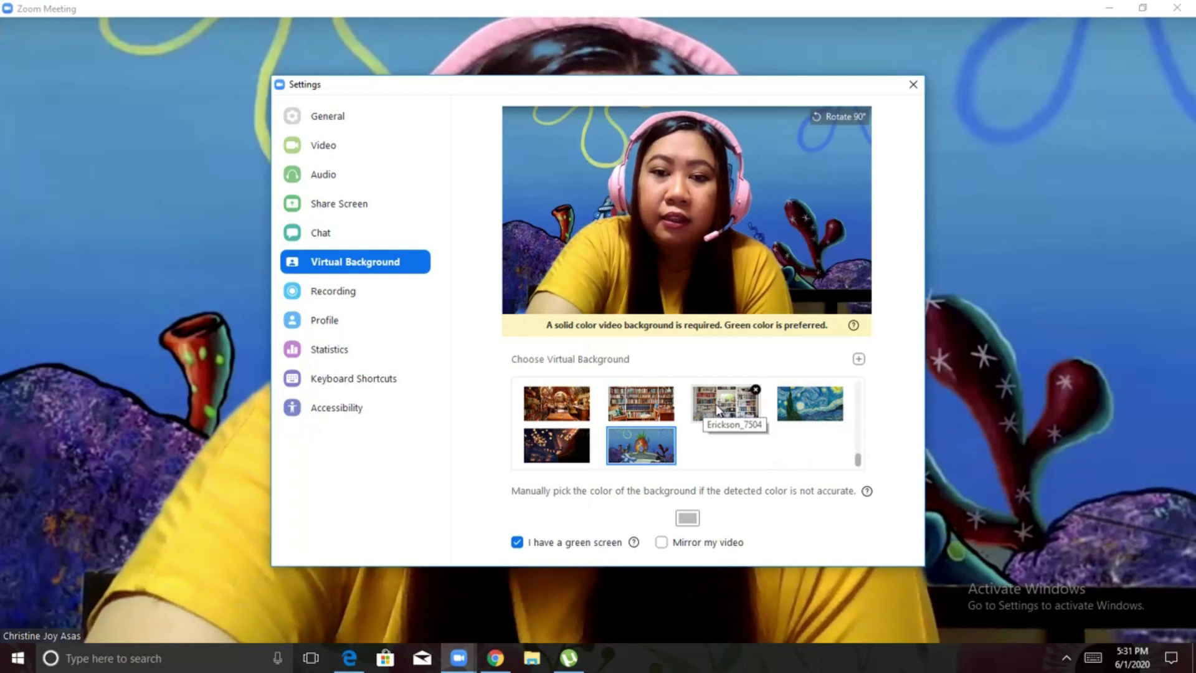
pyautogui.click(718, 410)
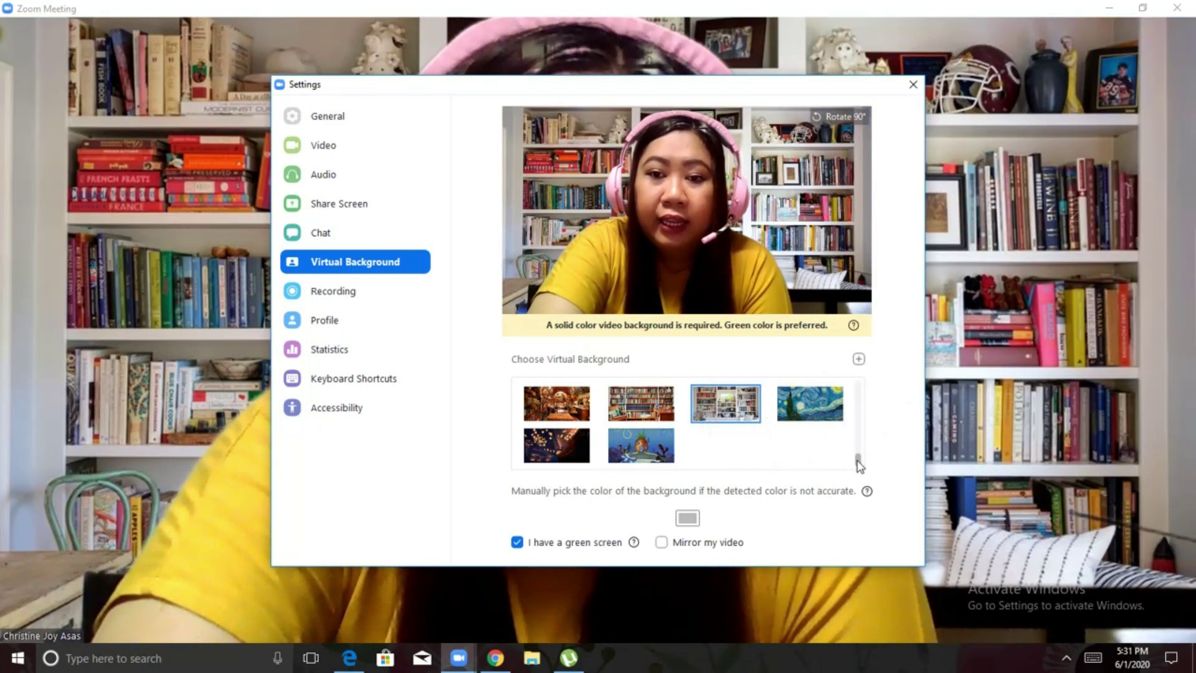
pyautogui.moveTo(859, 465); pyautogui.dragTo(859, 455)
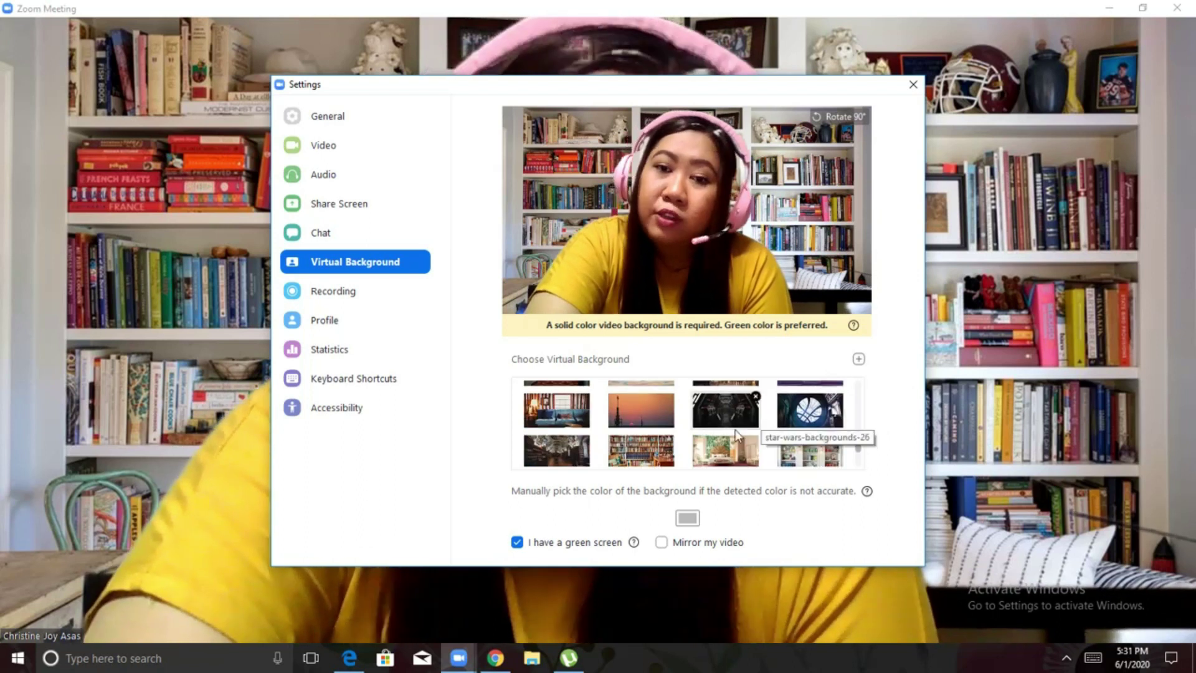
pyautogui.click(725, 410)
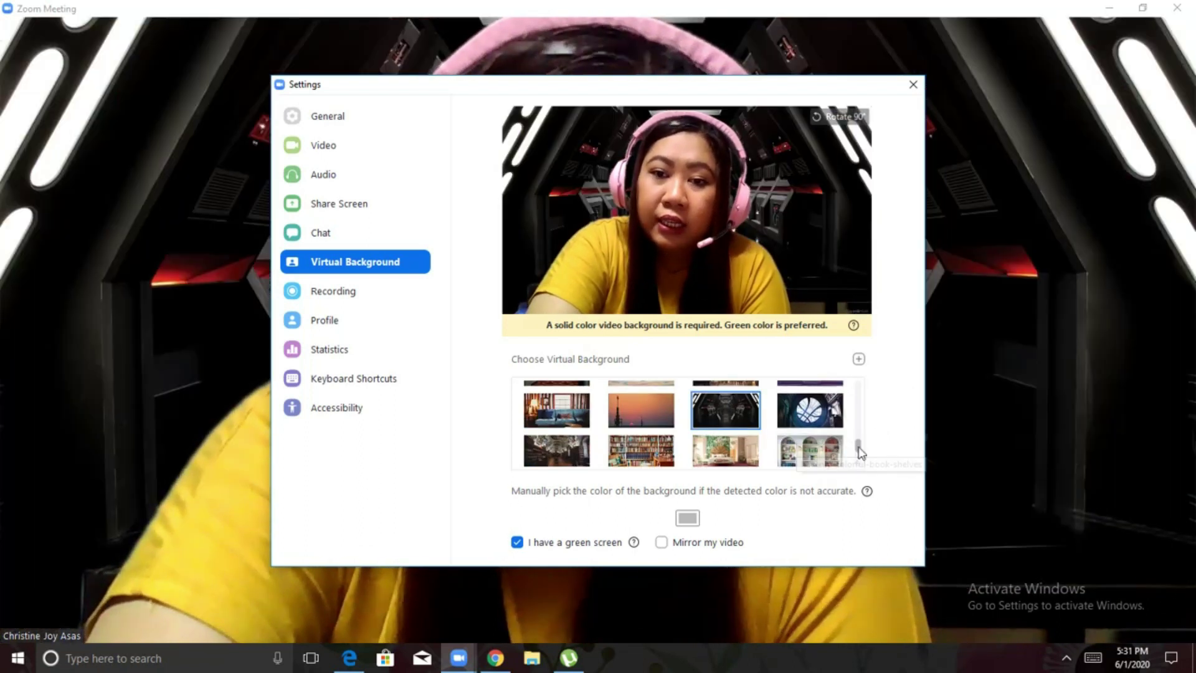
pyautogui.moveTo(860, 453); pyautogui.dragTo(859, 437)
pyautogui.click(643, 411)
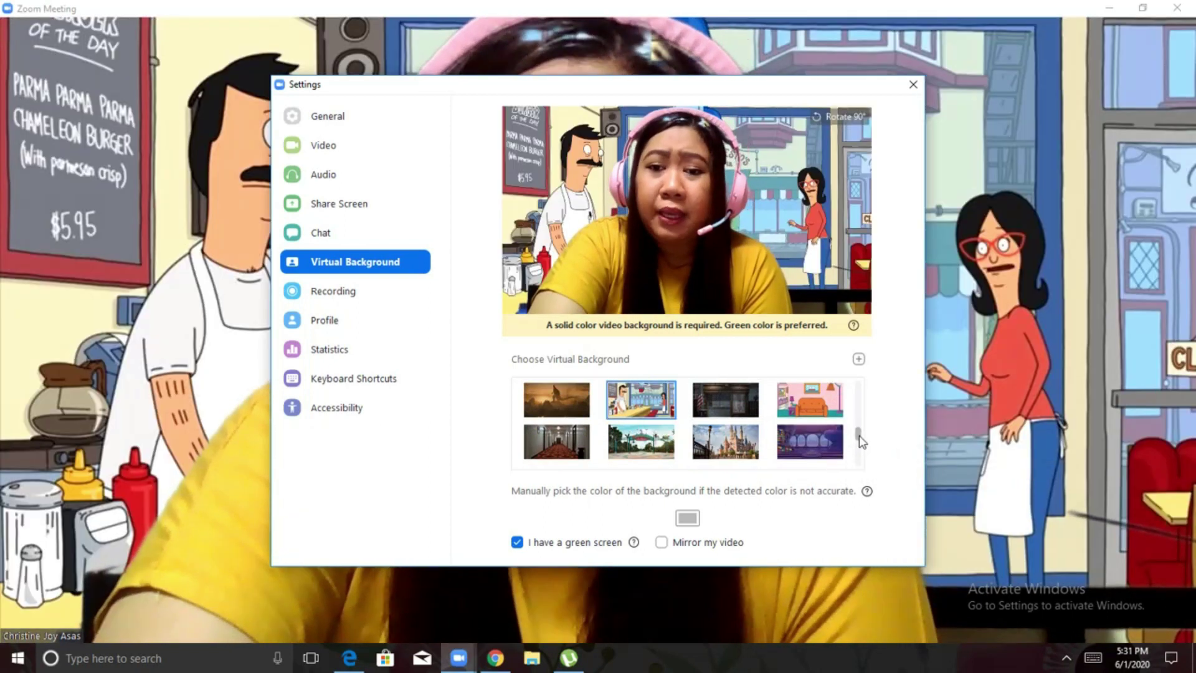
# Step: Set the virtual background back to the Starry Night painting and close the settings
pyautogui.moveTo(859, 437); pyautogui.dragTo(858, 457)
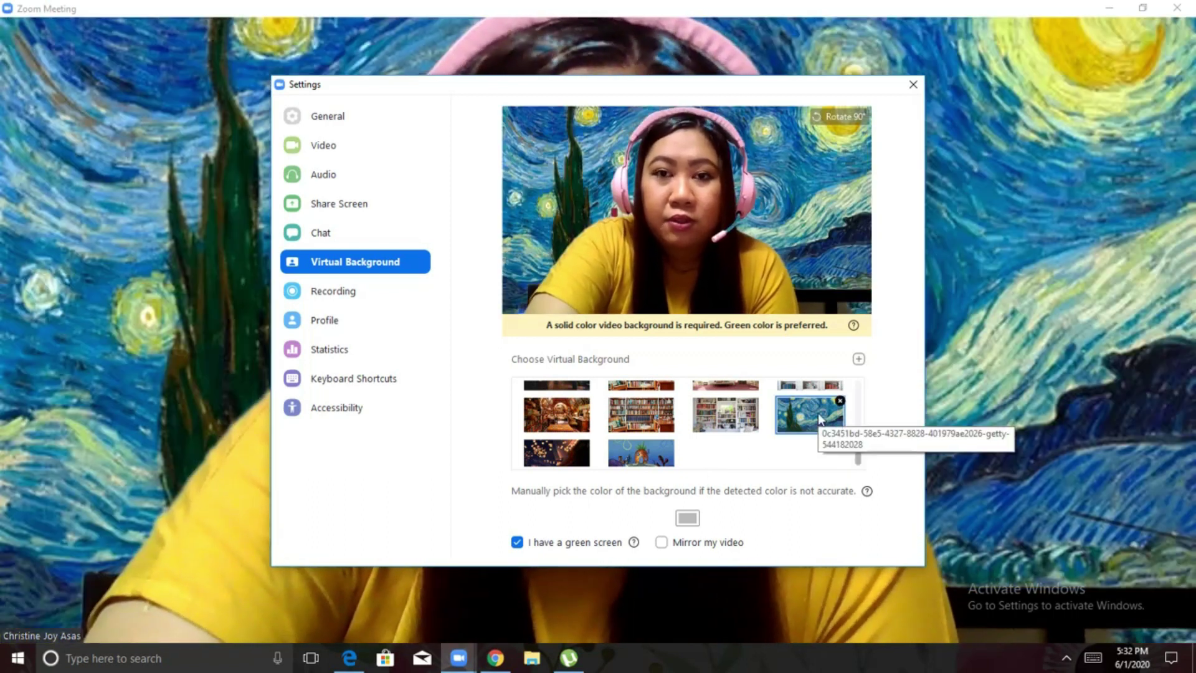
pyautogui.click(818, 412)
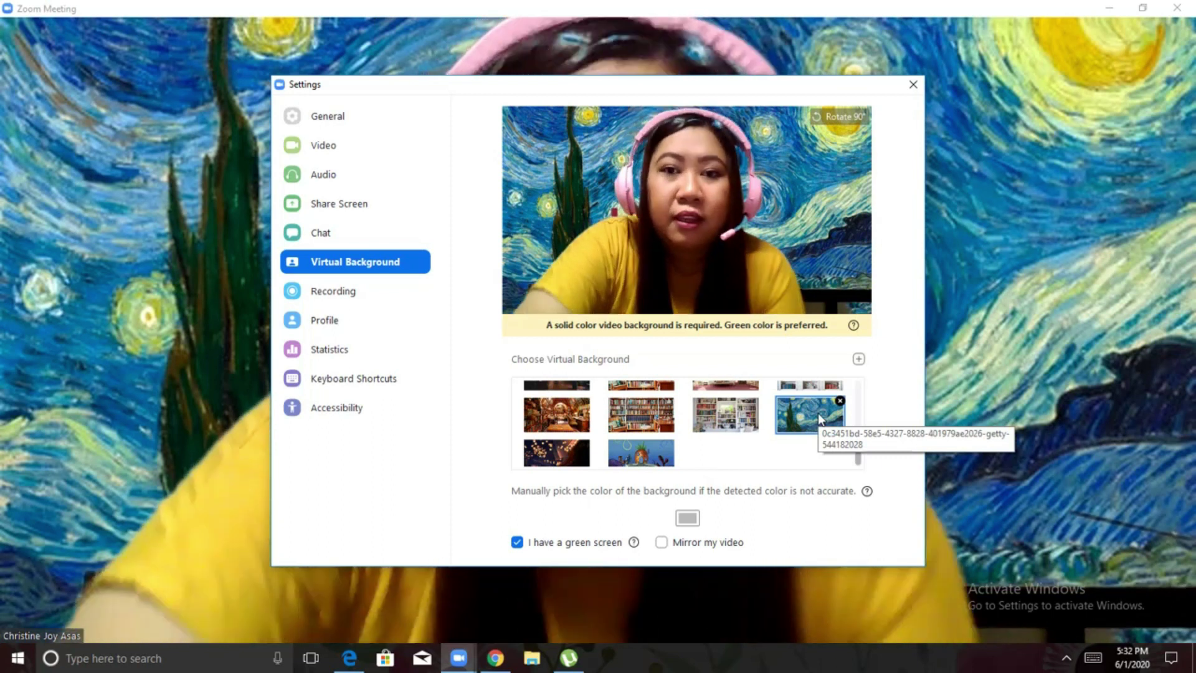
pyautogui.click(913, 85)
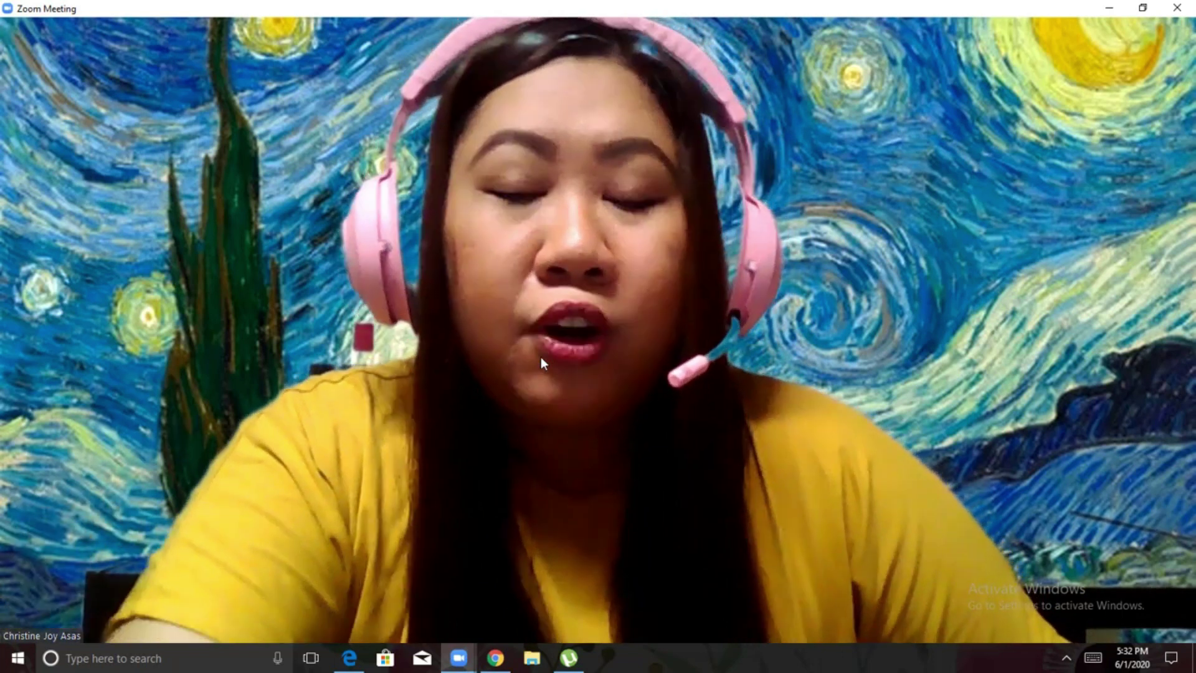
# Step: Show the participants list and create an email invitation to the meeting
pyautogui.moveTo(605, 267)
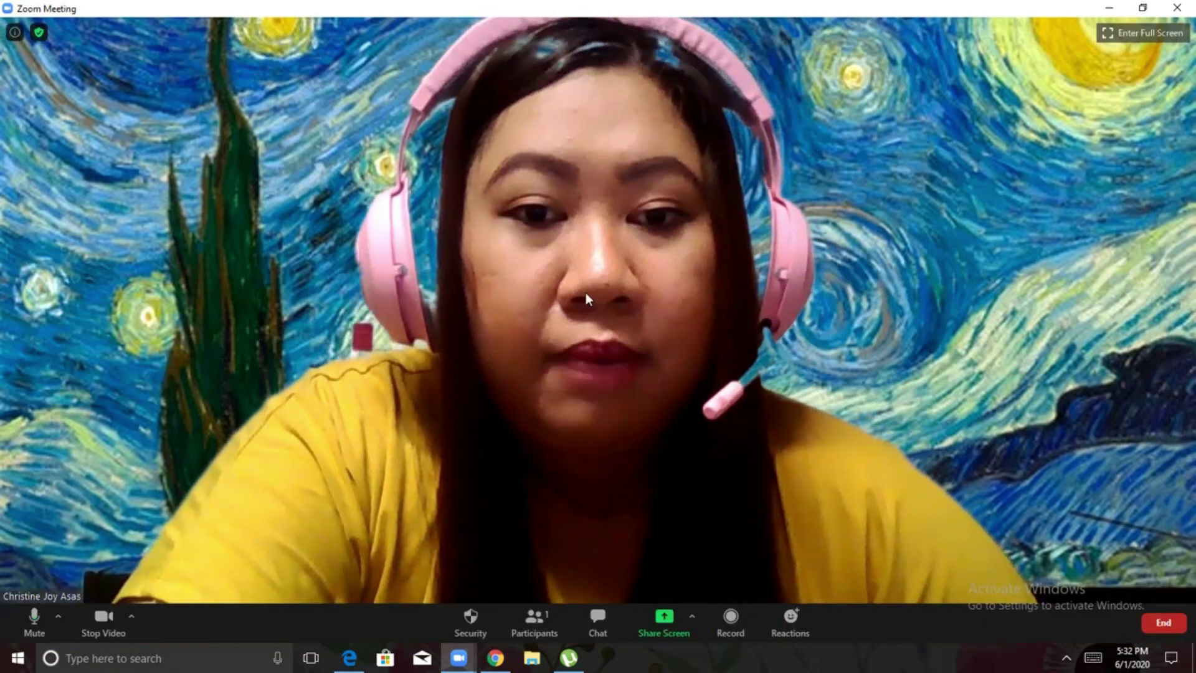
pyautogui.click(533, 619)
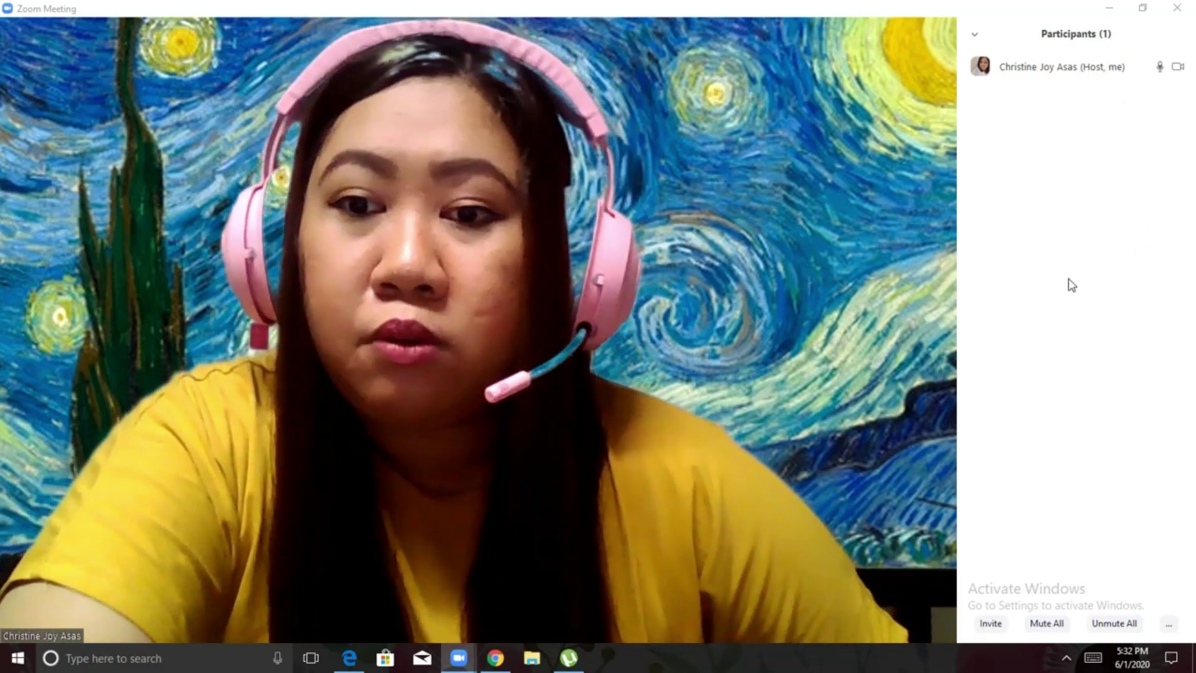
pyautogui.click(990, 623)
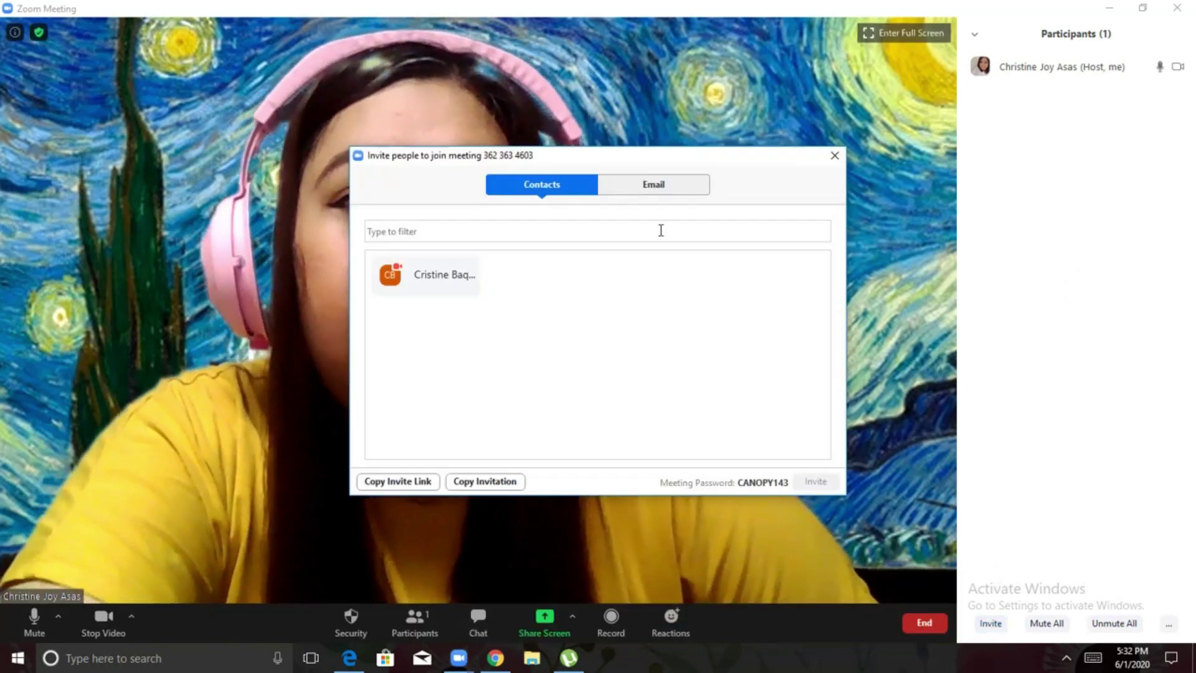
pyautogui.click(693, 191)
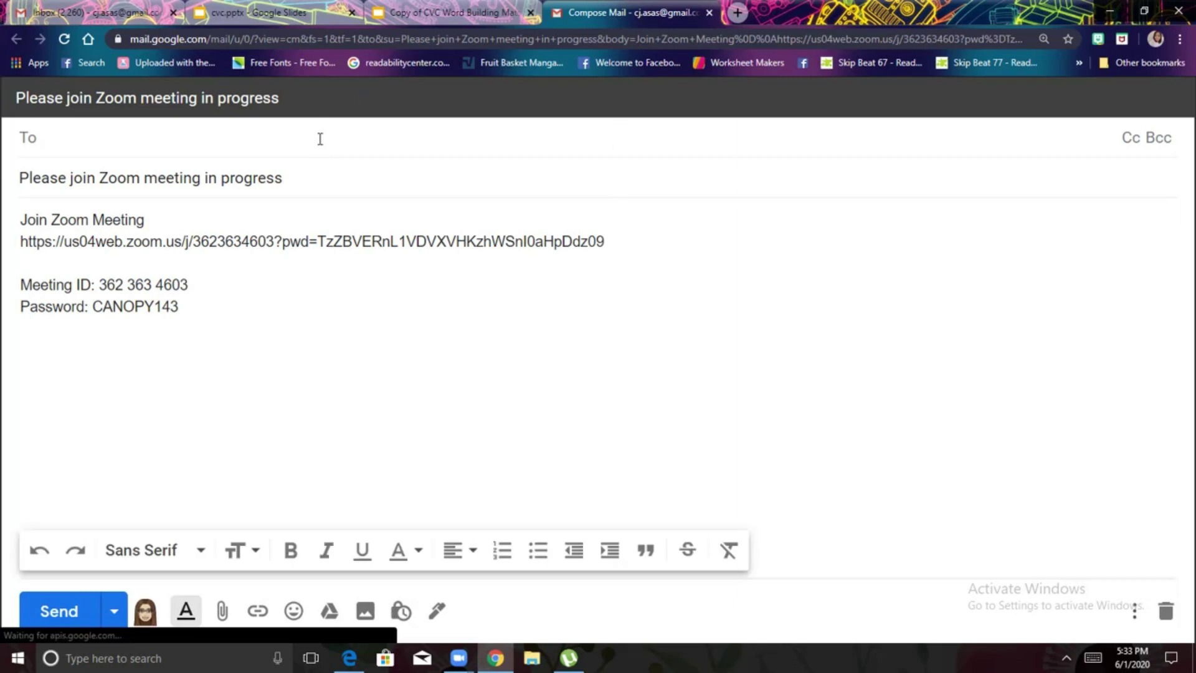
# Step: Add the suggested Gmail contact as the recipient and send the meeting invitation
pyautogui.write('e')
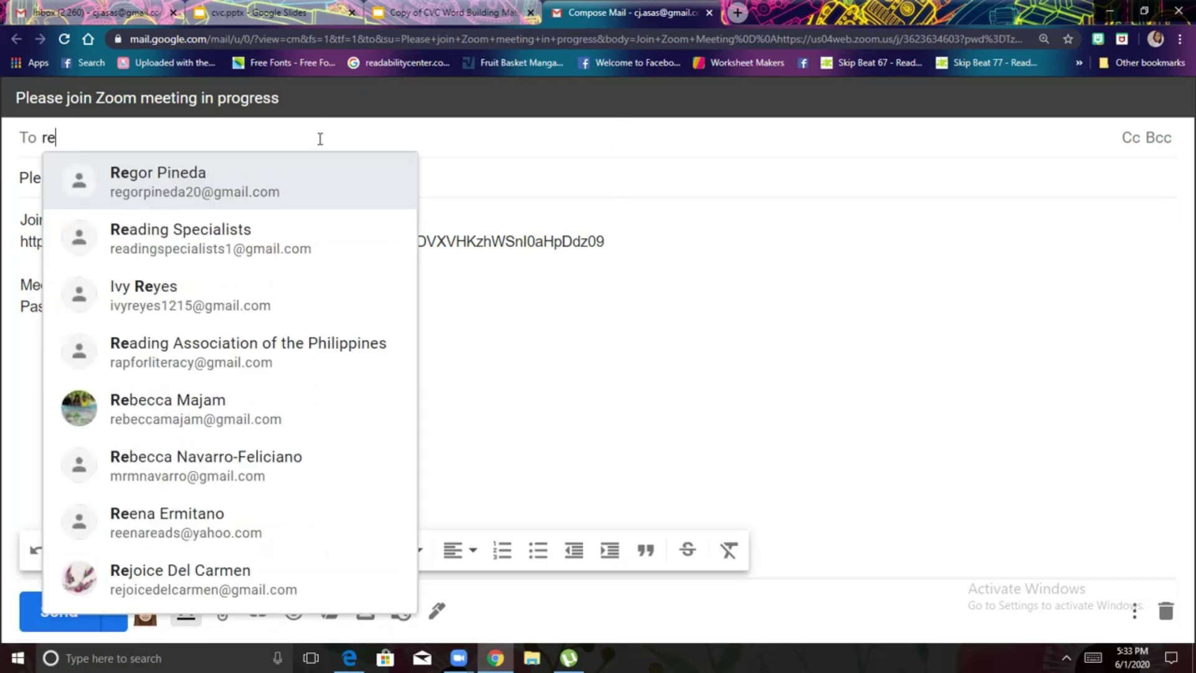
pyautogui.write('g')
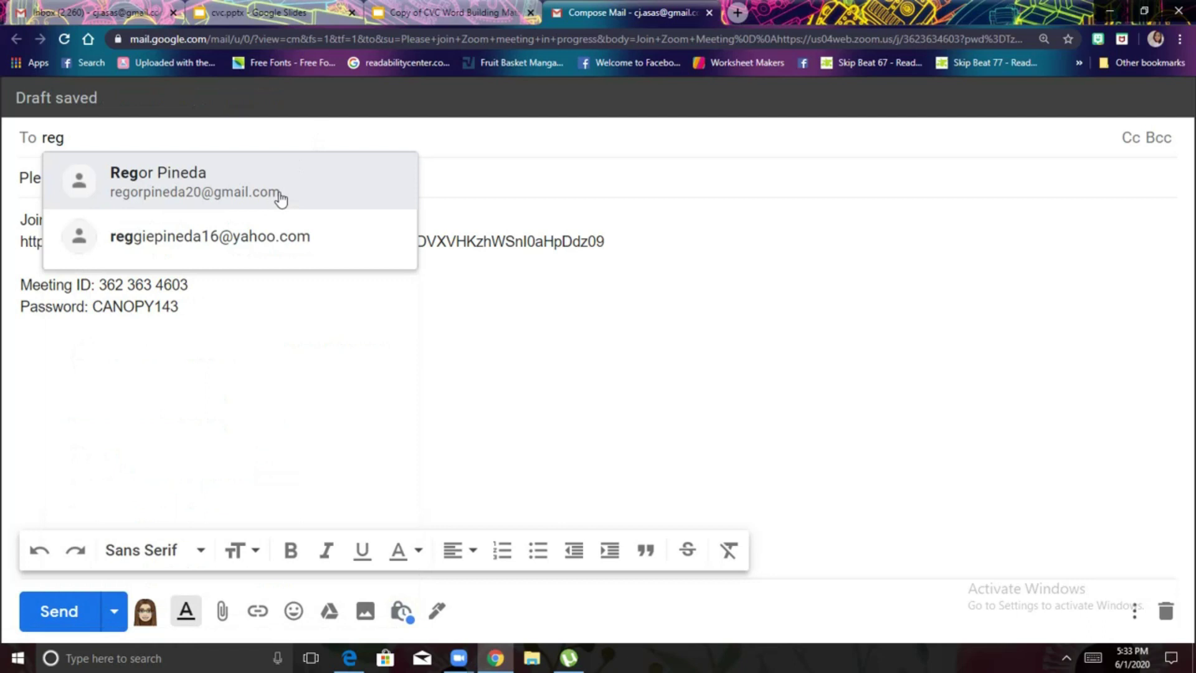
pyautogui.click(281, 199)
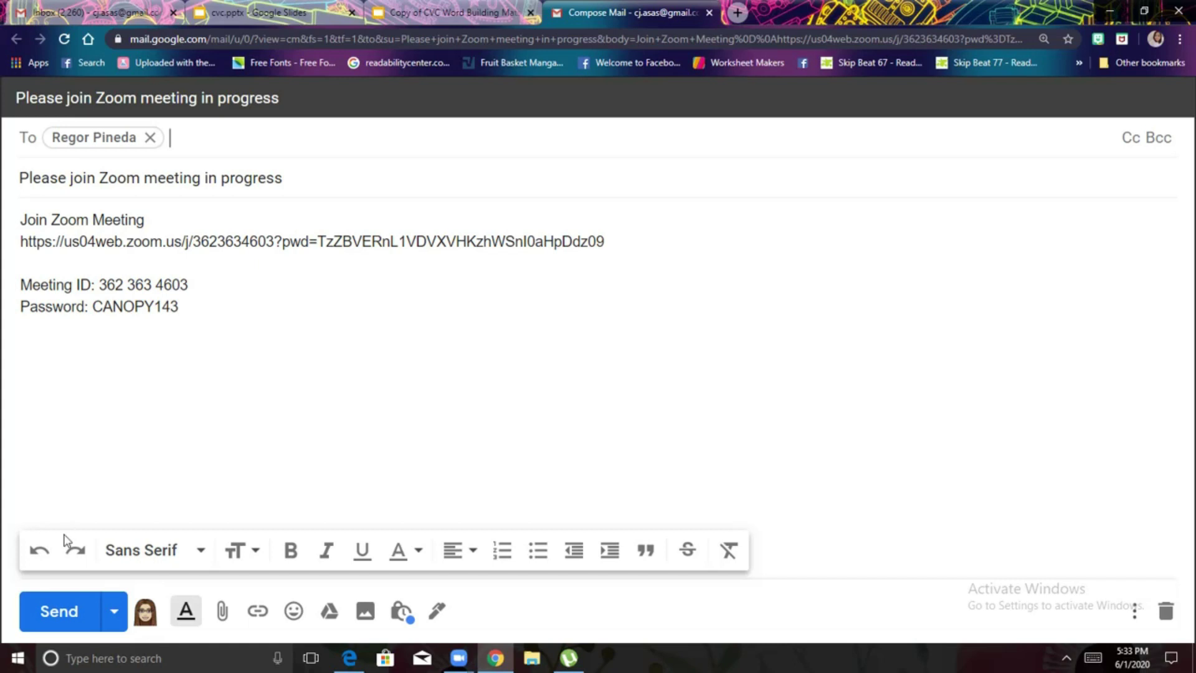
pyautogui.click(57, 622)
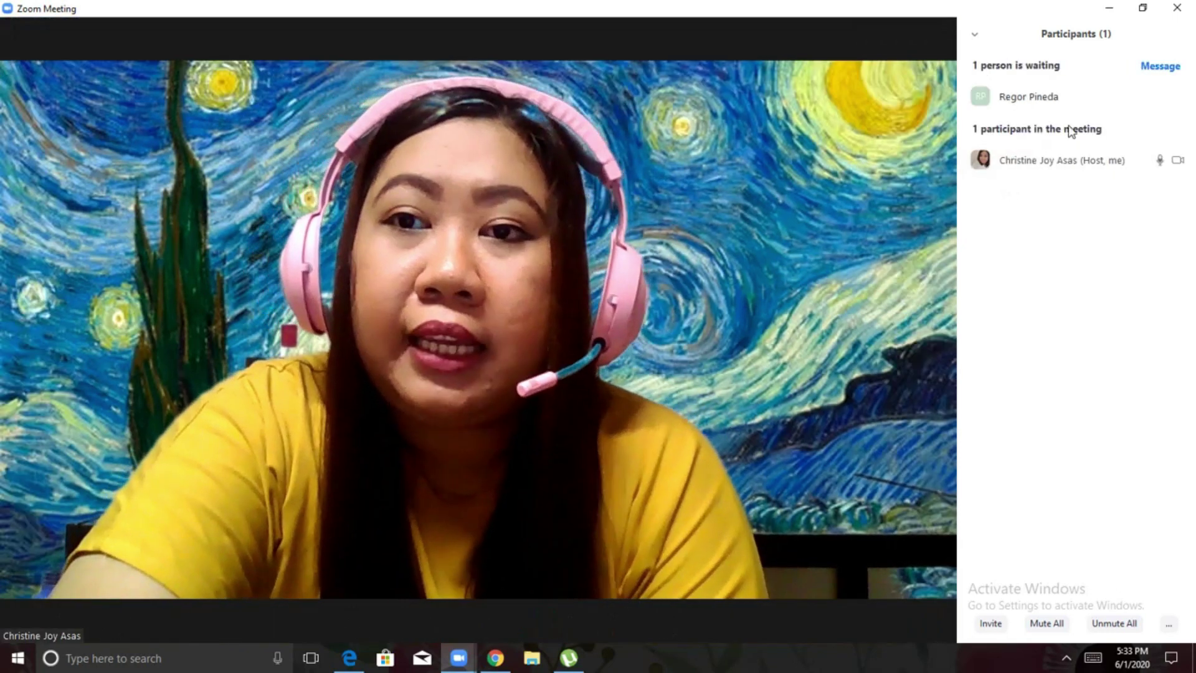
# Step: Admit the waiting participant into the meeting
pyautogui.moveTo(1073, 110)
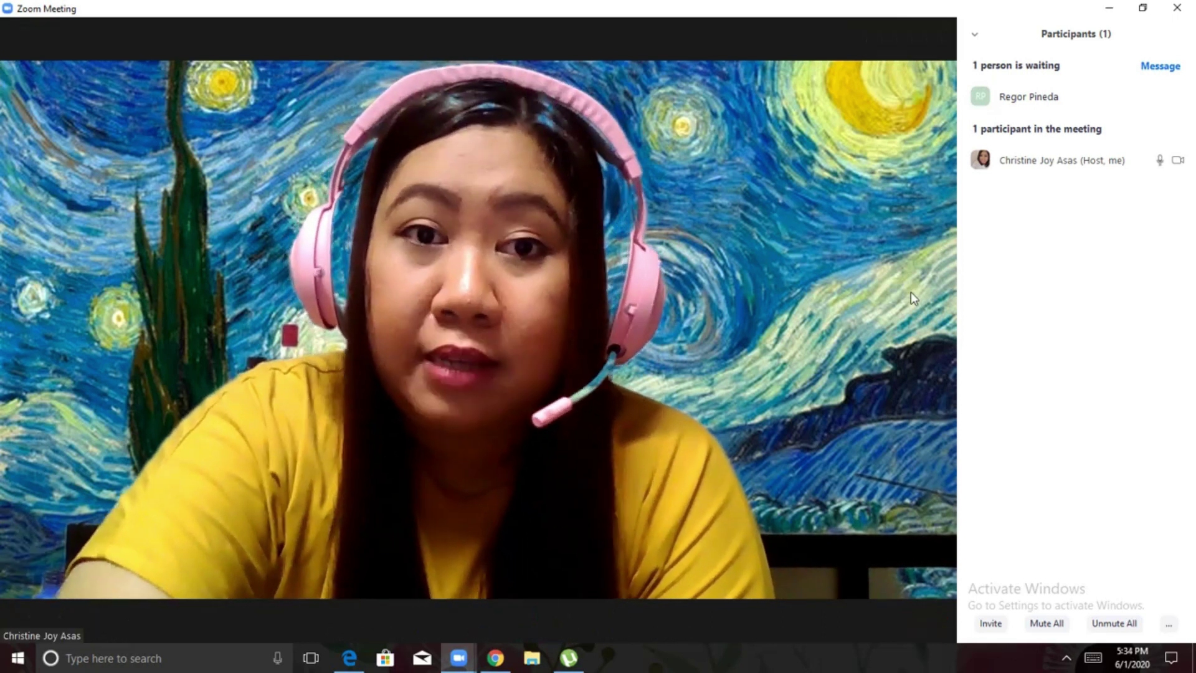
pyautogui.click(1107, 98)
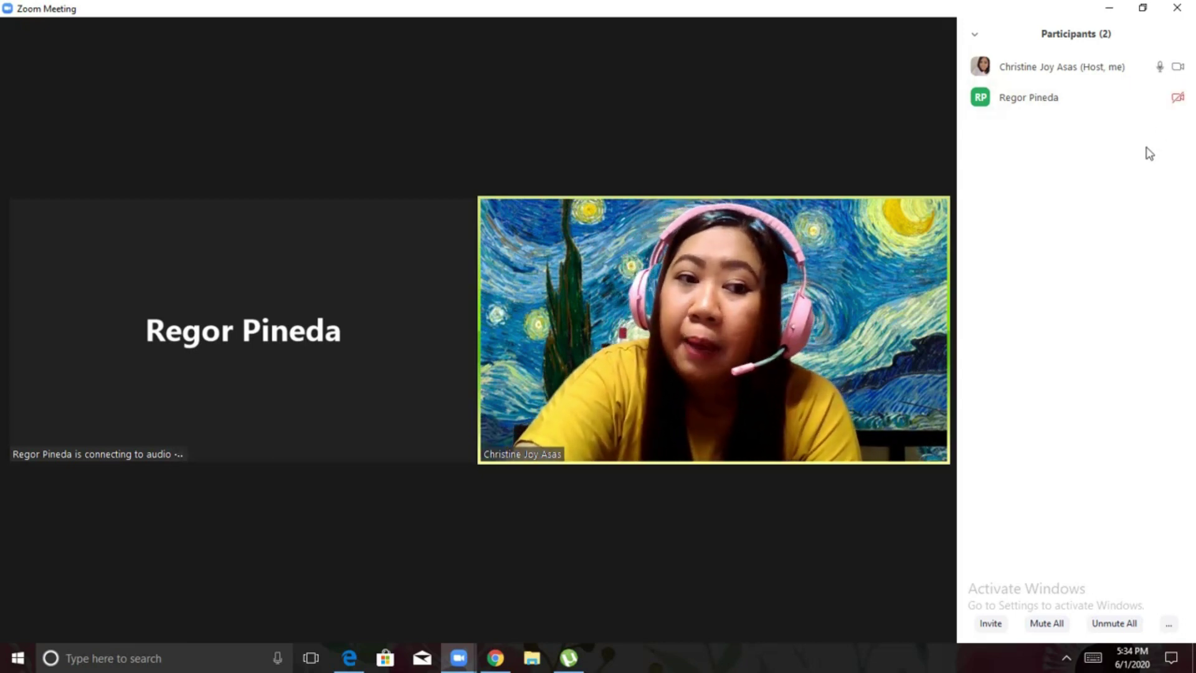
# Step: Lock the meeting through its security options
pyautogui.moveTo(133, 364)
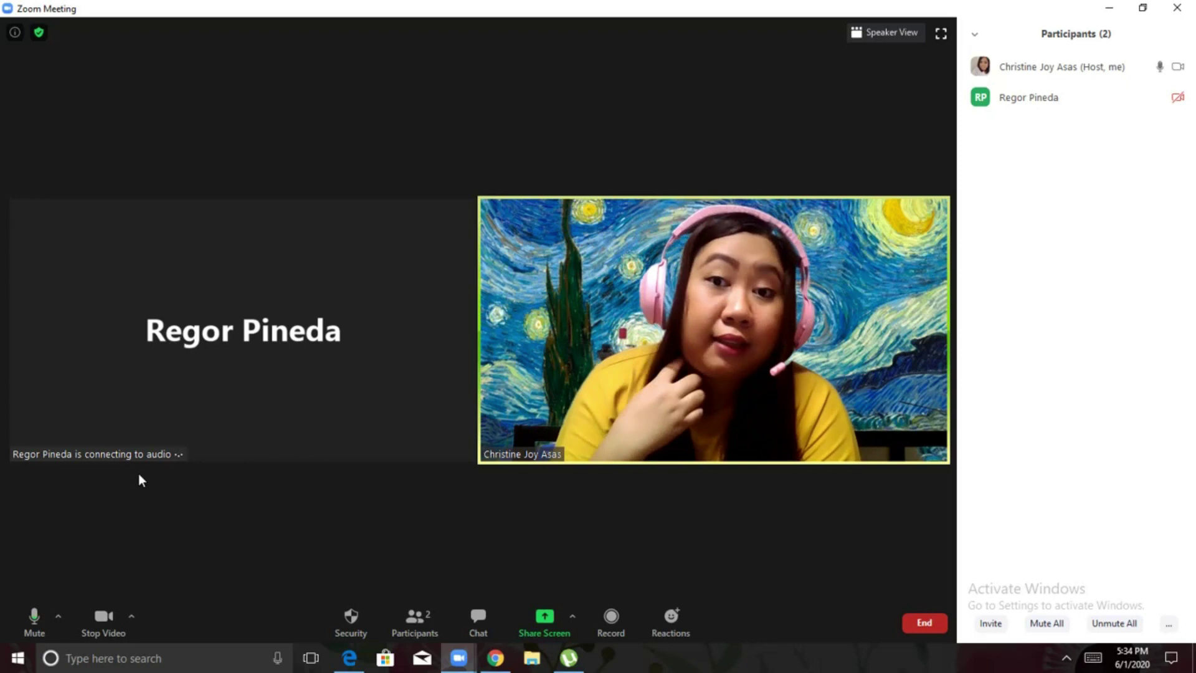
pyautogui.moveTo(138, 473)
pyautogui.moveTo(129, 415)
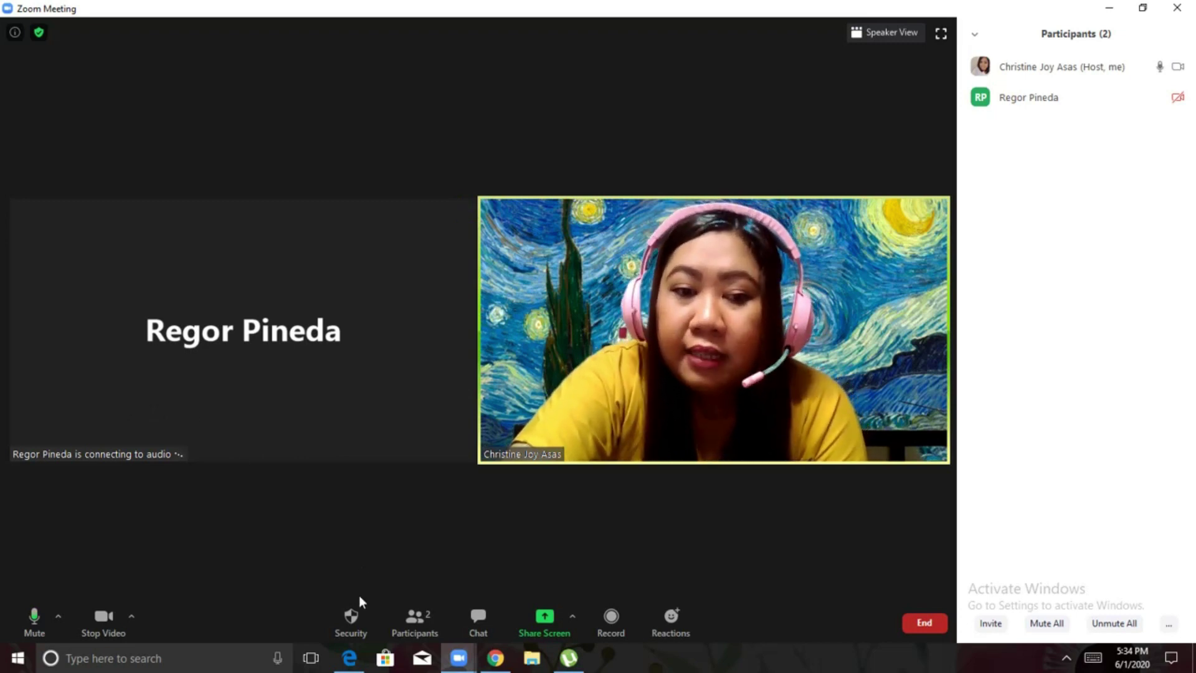
pyautogui.click(351, 621)
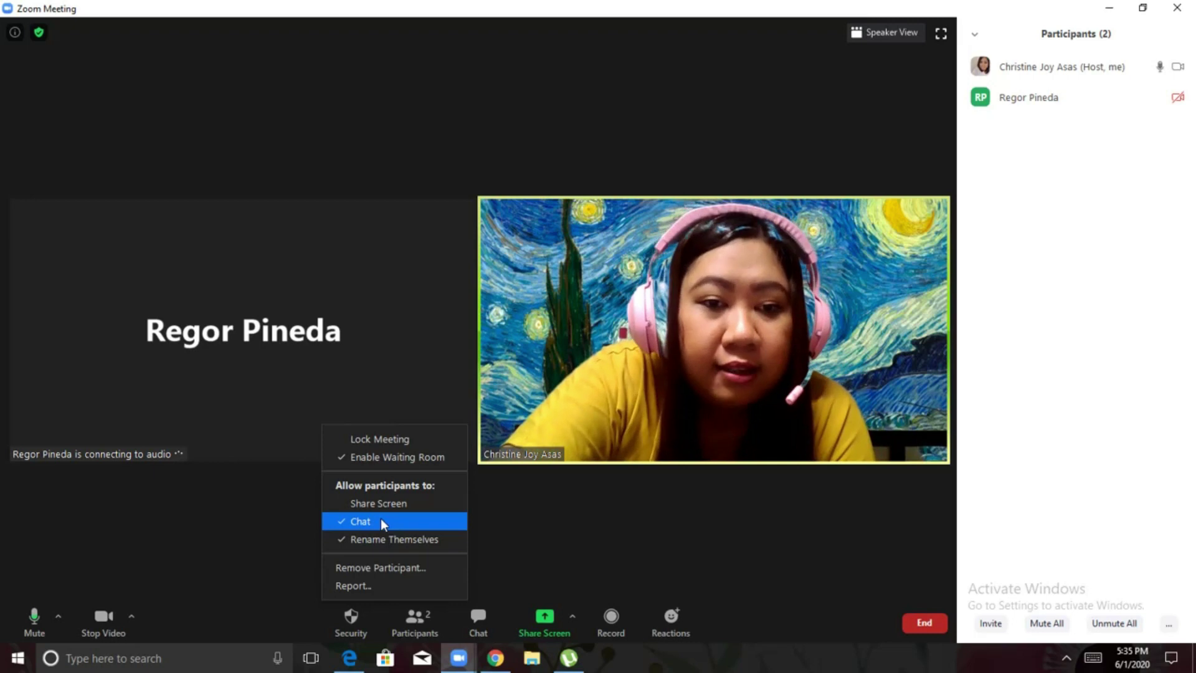
pyautogui.click(399, 447)
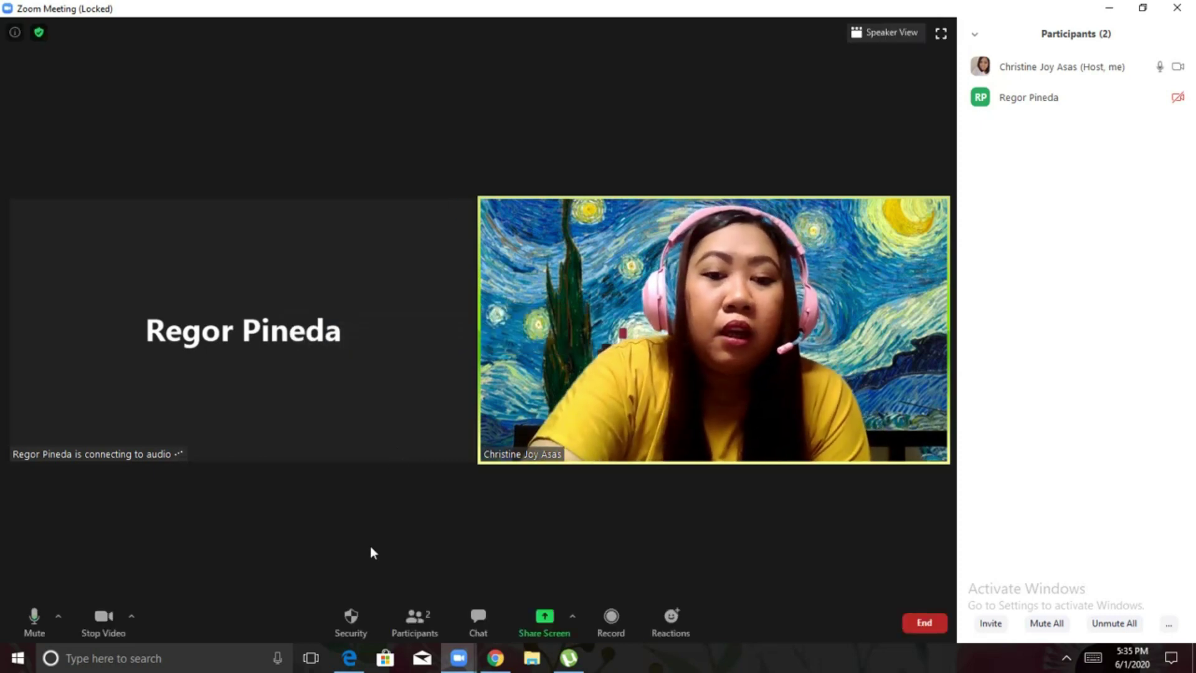
# Step: Open the meeting chat and send the messages "hi" and "no audio" to everyone
pyautogui.click(477, 618)
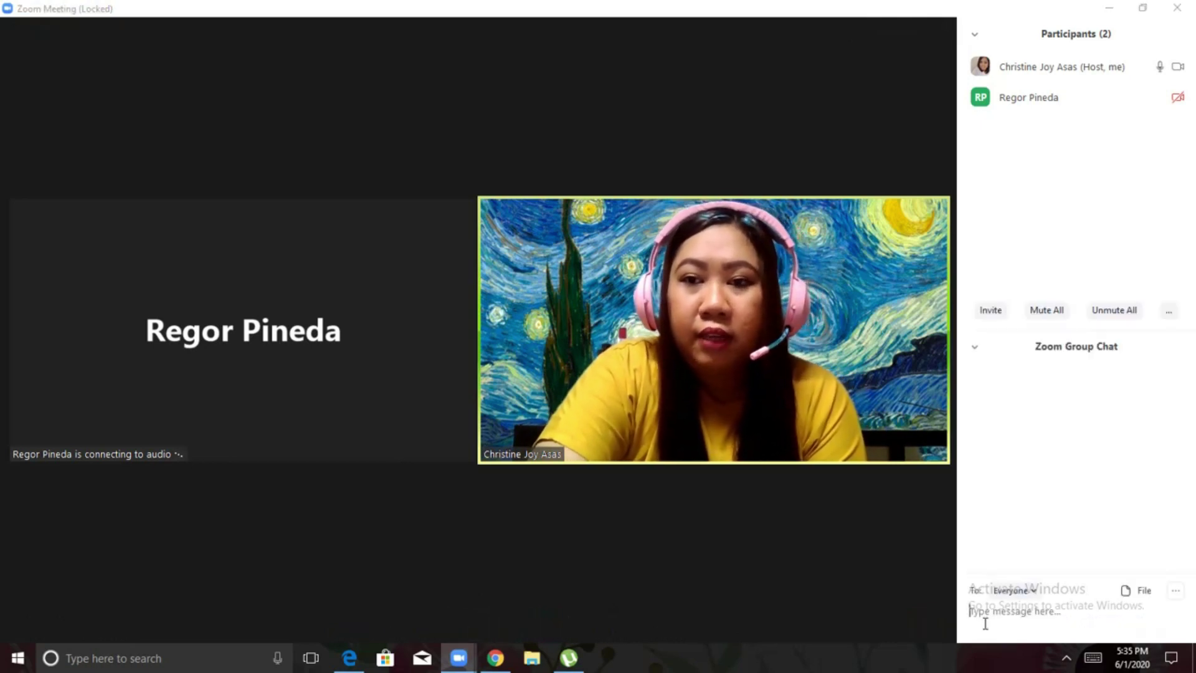
pyautogui.write('H')
pyautogui.press('Return')
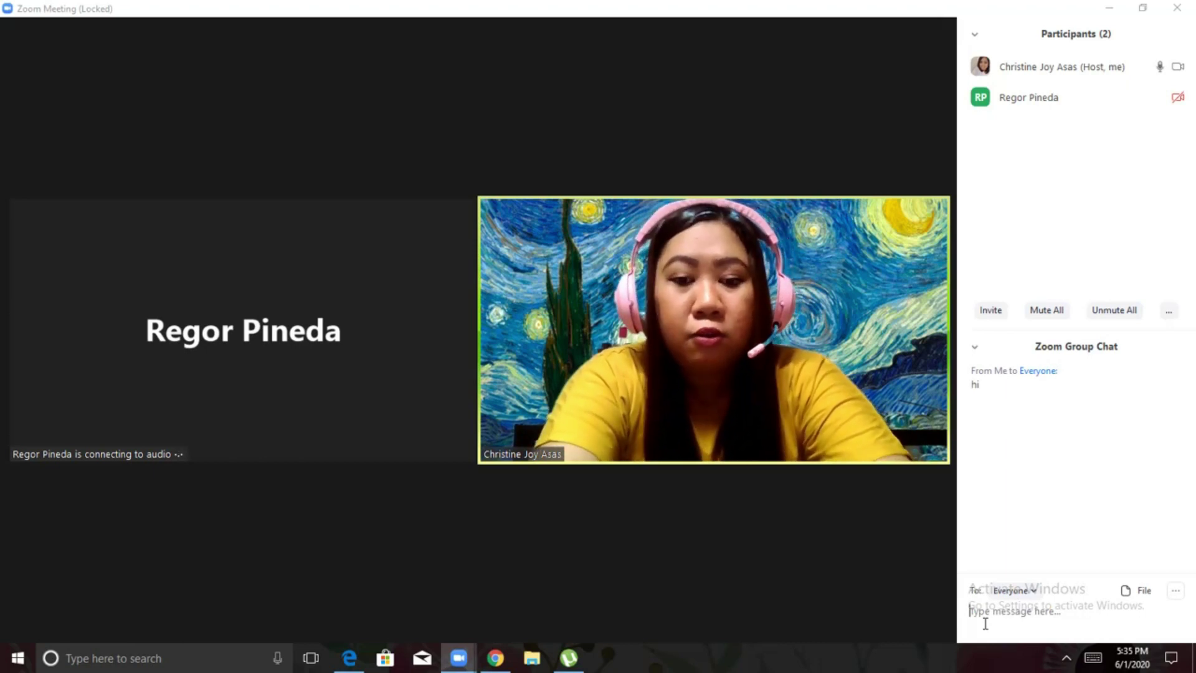
pyautogui.write('no audio t')
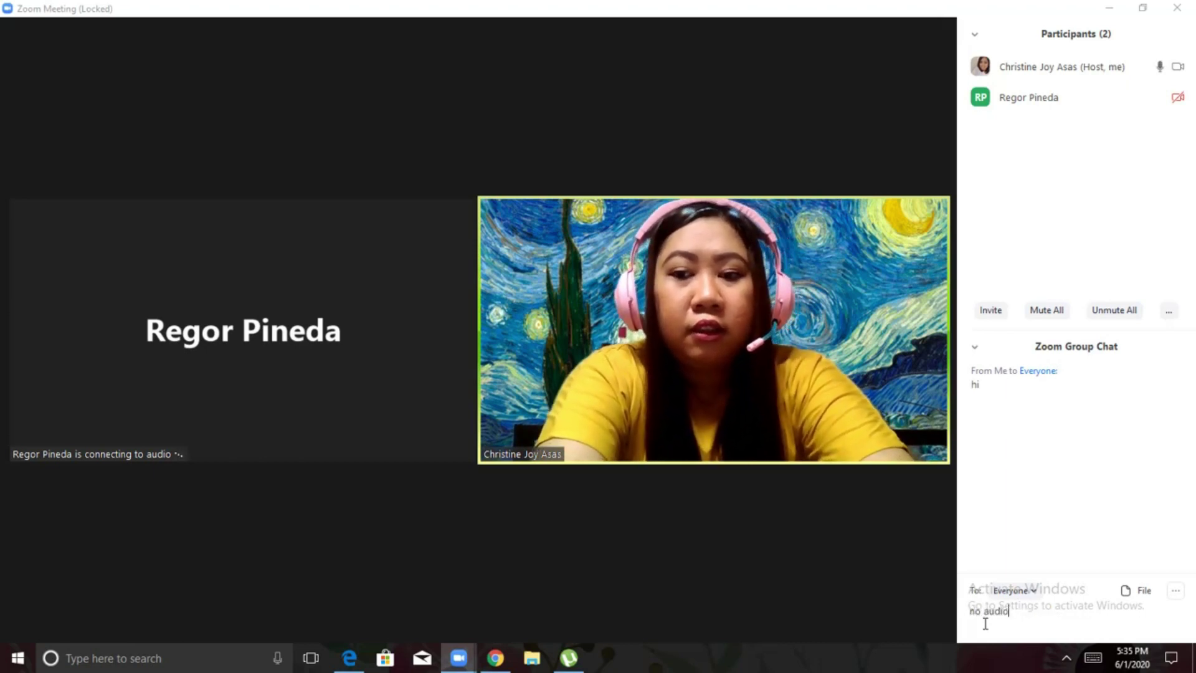
pyautogui.press('BackSpace')
pyautogui.press('Return')
# Step: Send the chat message "turn on your microphone" to everyone
pyautogui.write('turn on')
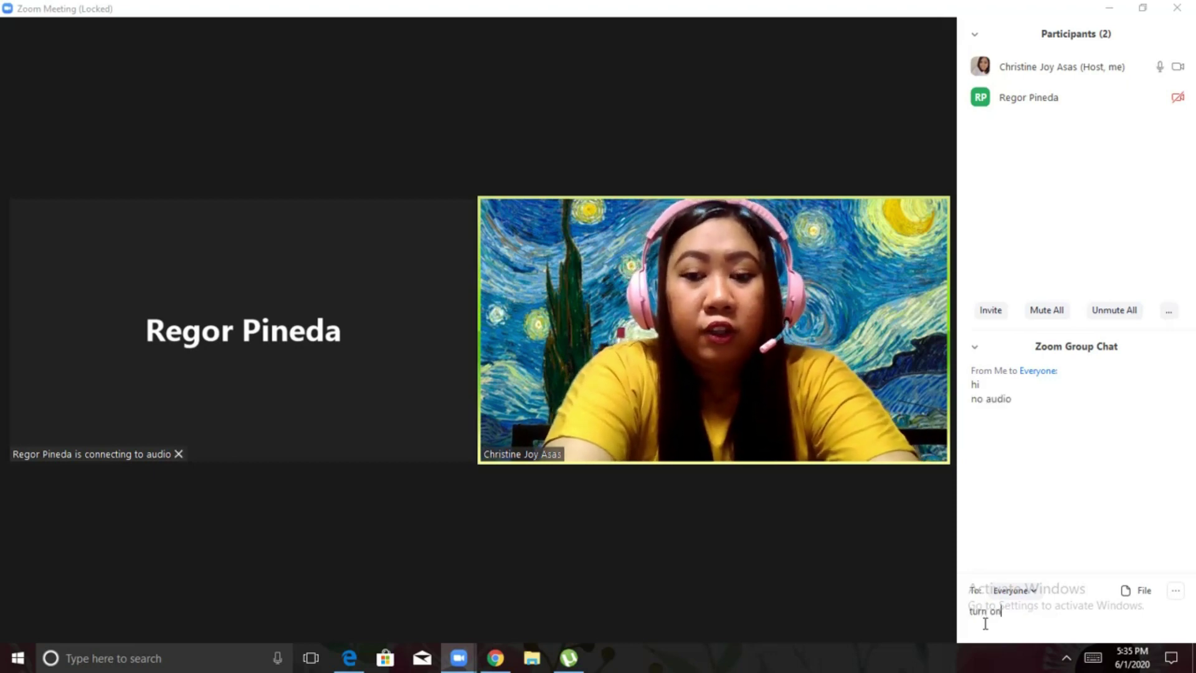
pyautogui.write(' your mic')
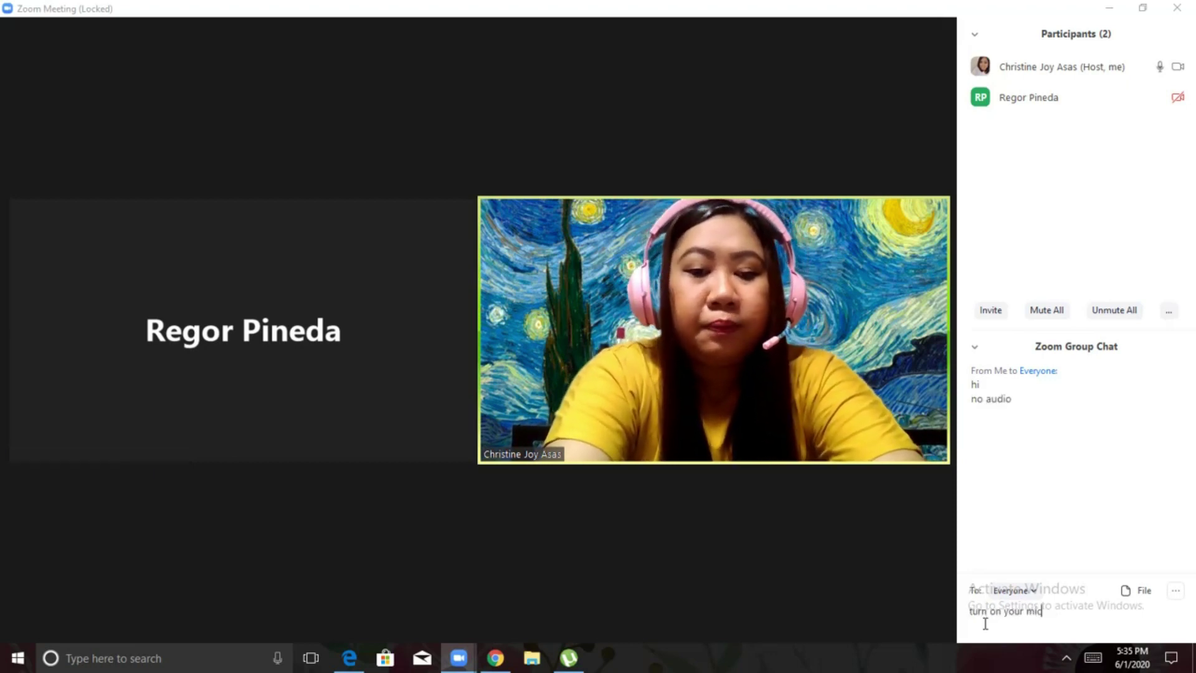
pyautogui.write('rophone')
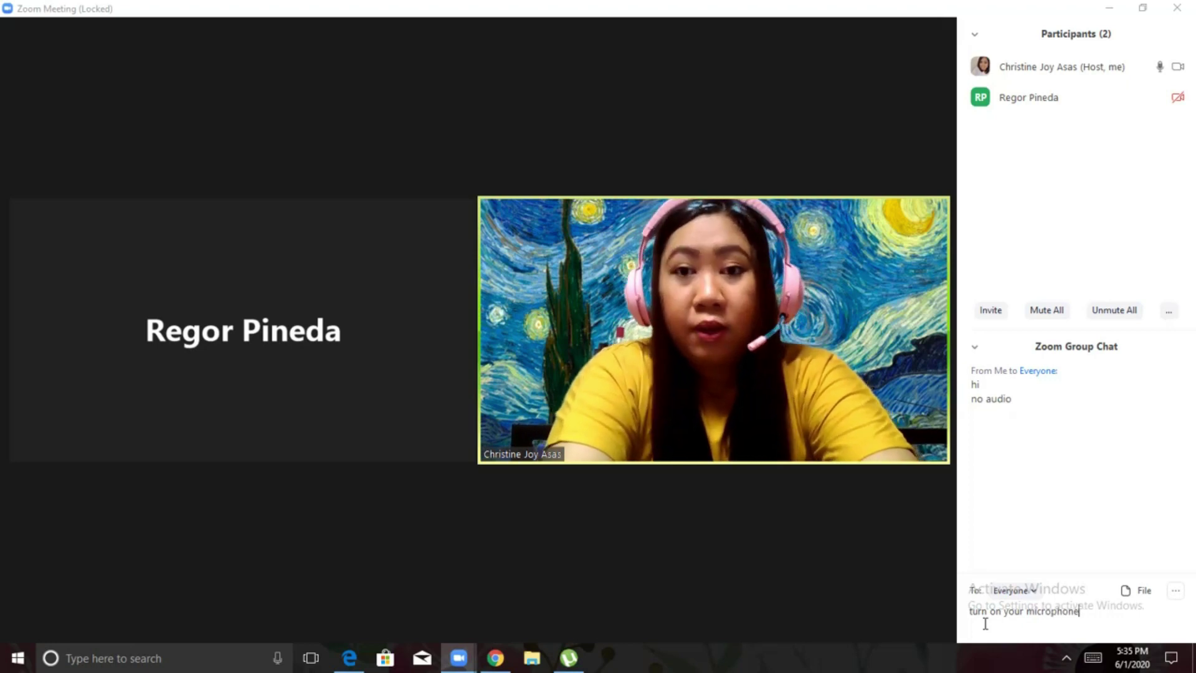
pyautogui.press('Return')
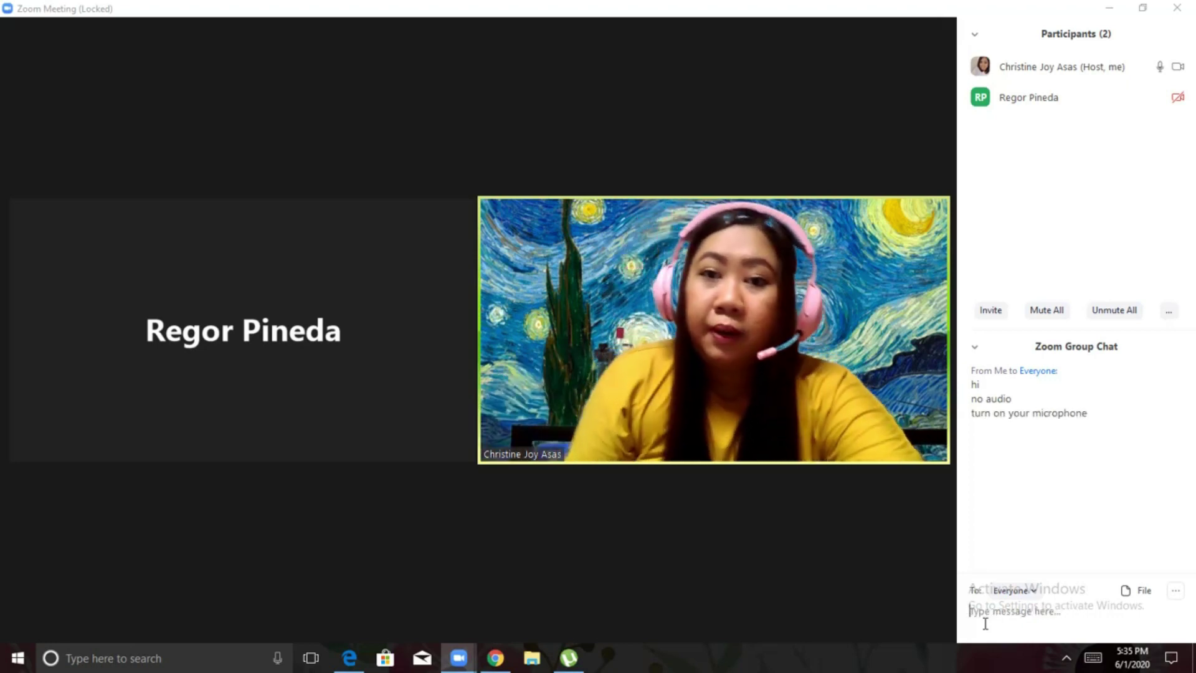
# Step: Send a clapping-hands reaction and two thumbs-up reactions in the meeting
pyautogui.moveTo(844, 540)
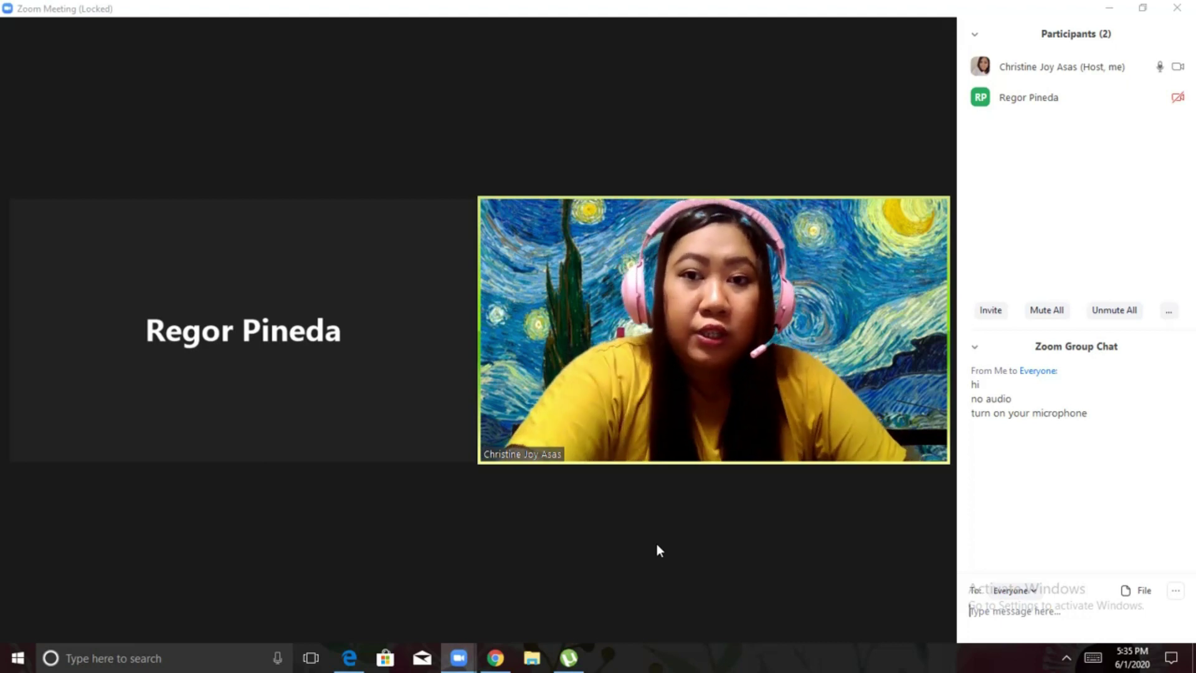
pyautogui.moveTo(653, 540)
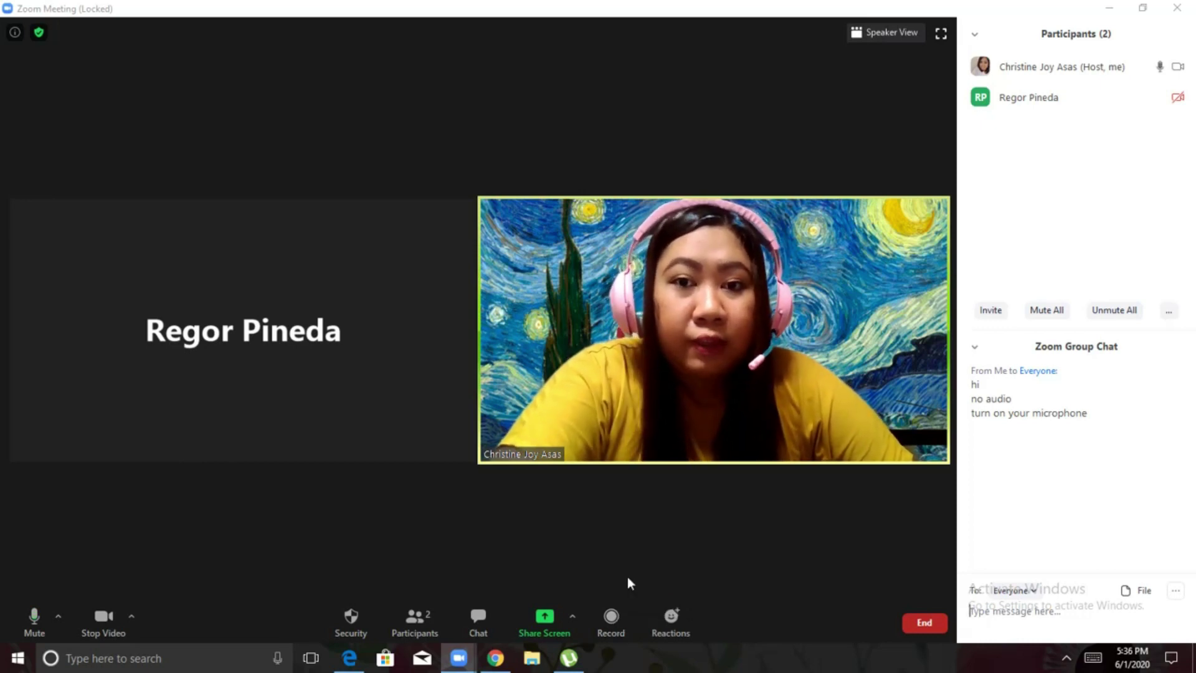
pyautogui.click(676, 623)
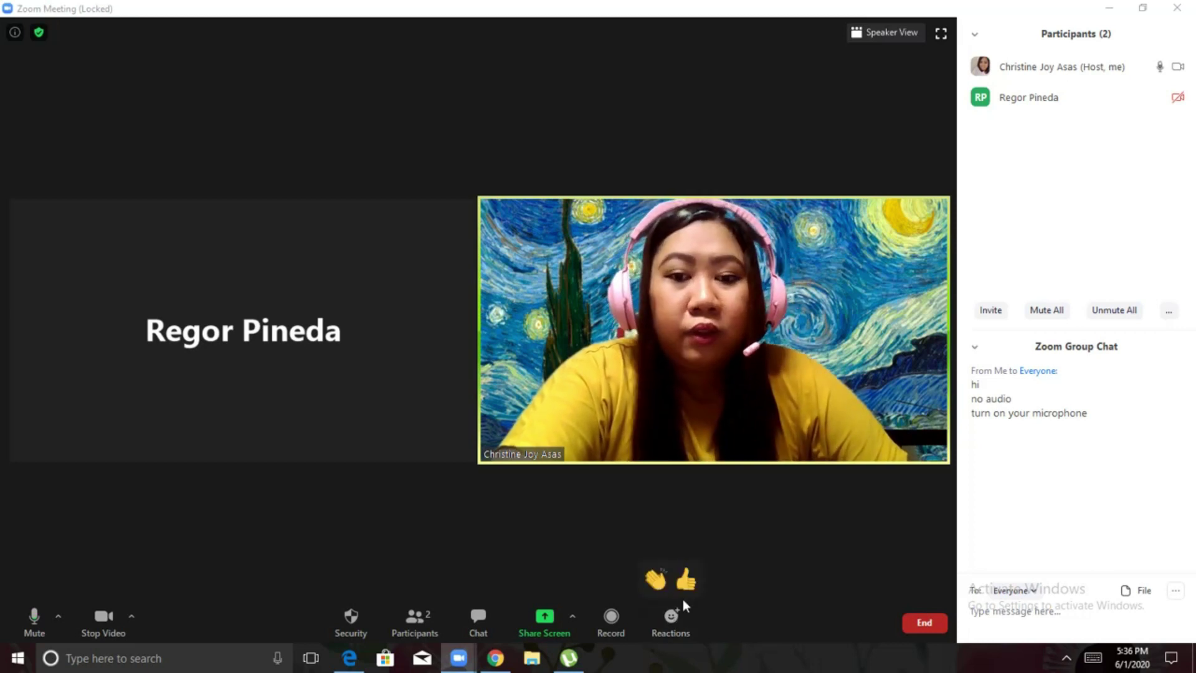
pyautogui.click(654, 585)
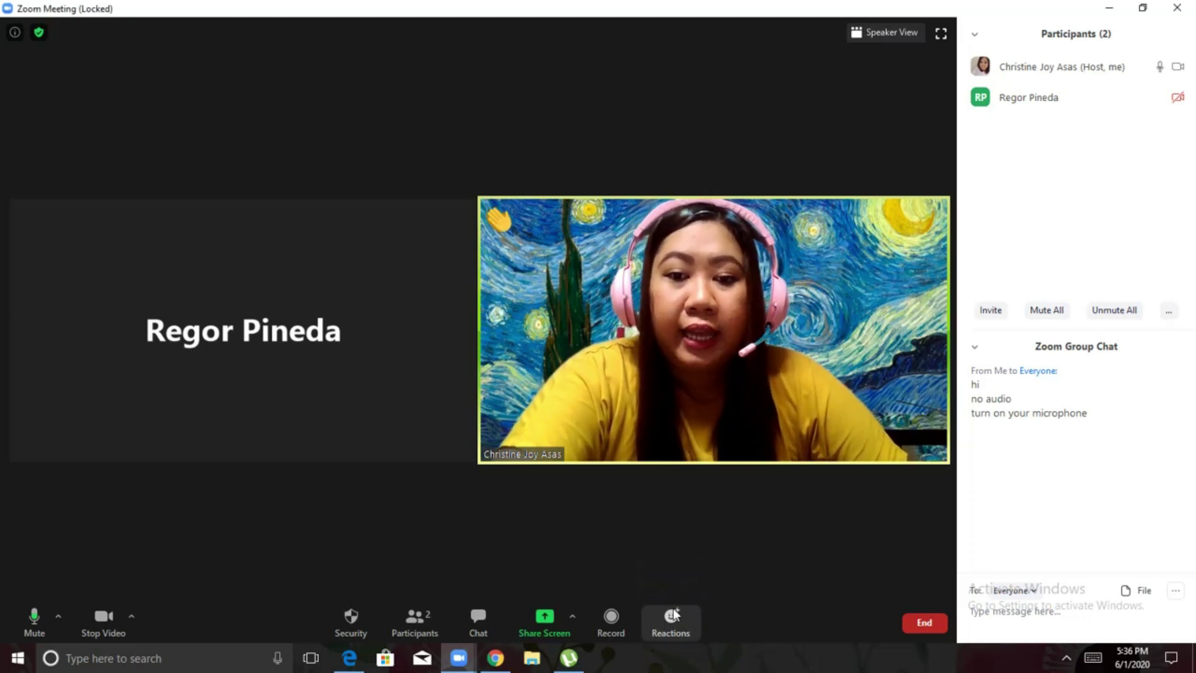
pyautogui.click(671, 620)
pyautogui.click(688, 580)
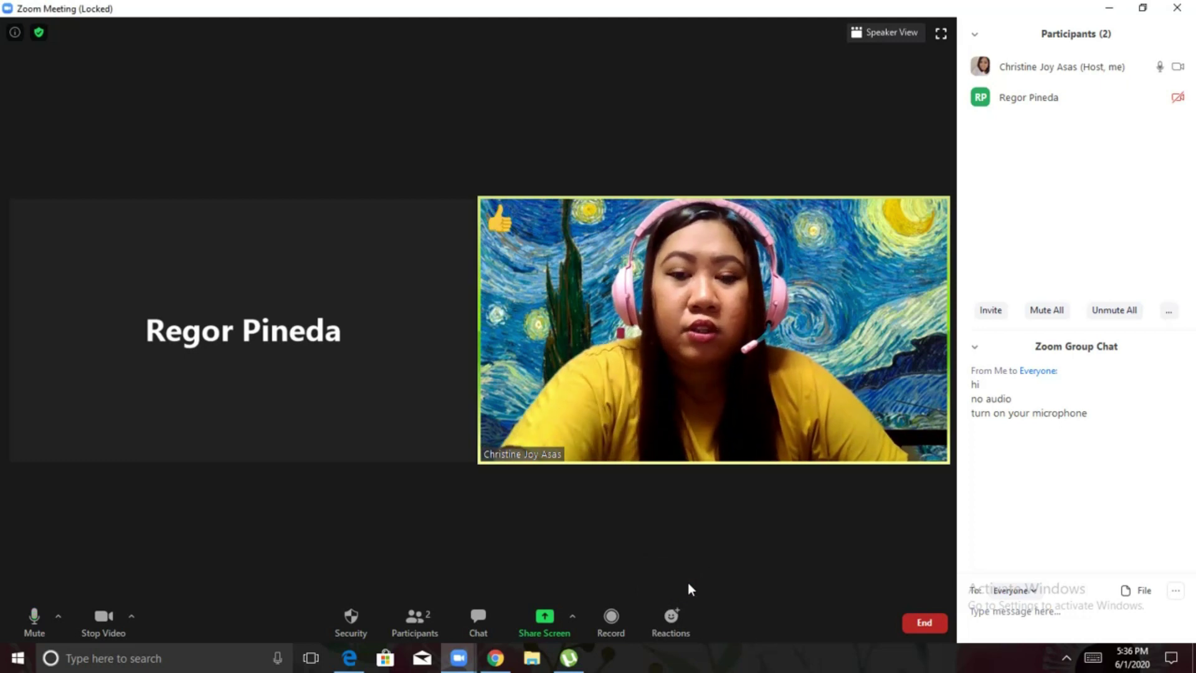
pyautogui.click(679, 607)
pyautogui.click(685, 582)
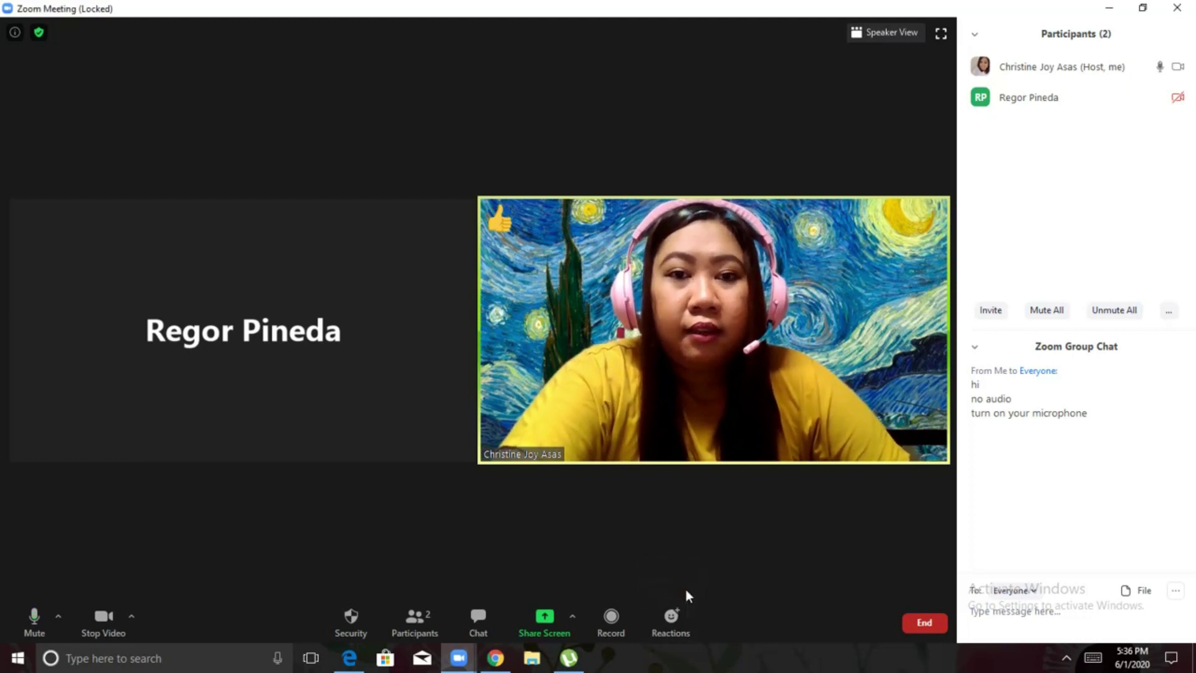
# Step: Share a whiteboard with the participants and maximize its window
pyautogui.click(543, 614)
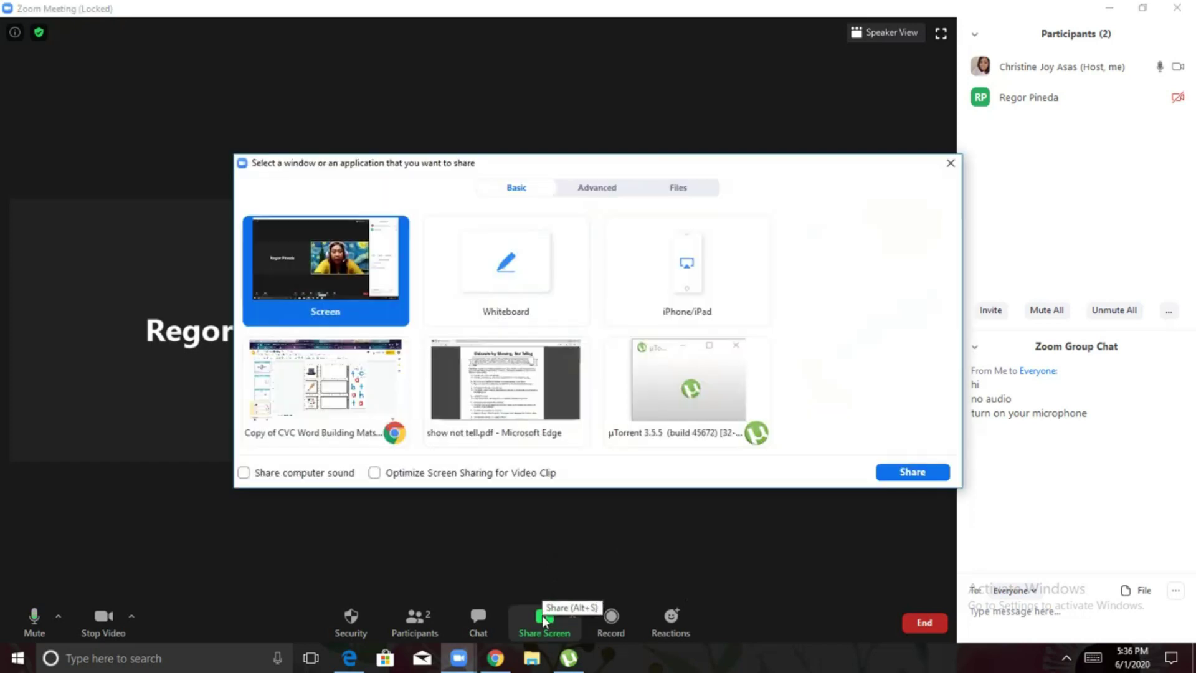
pyautogui.click(497, 277)
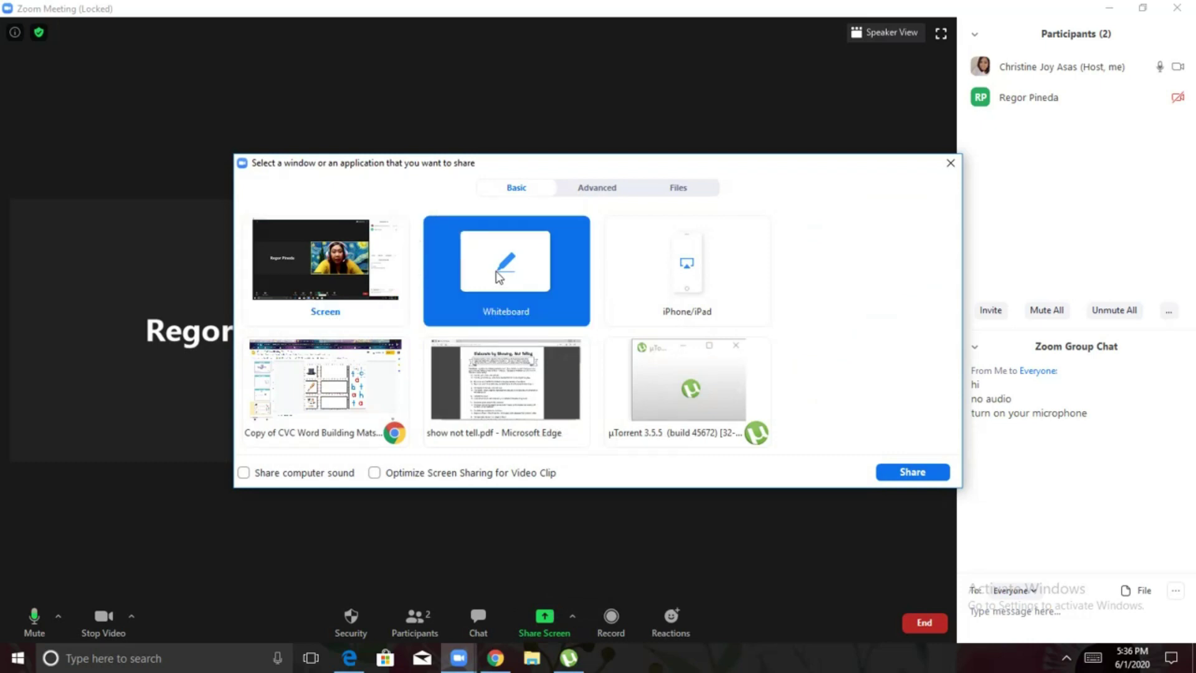
pyautogui.click(935, 473)
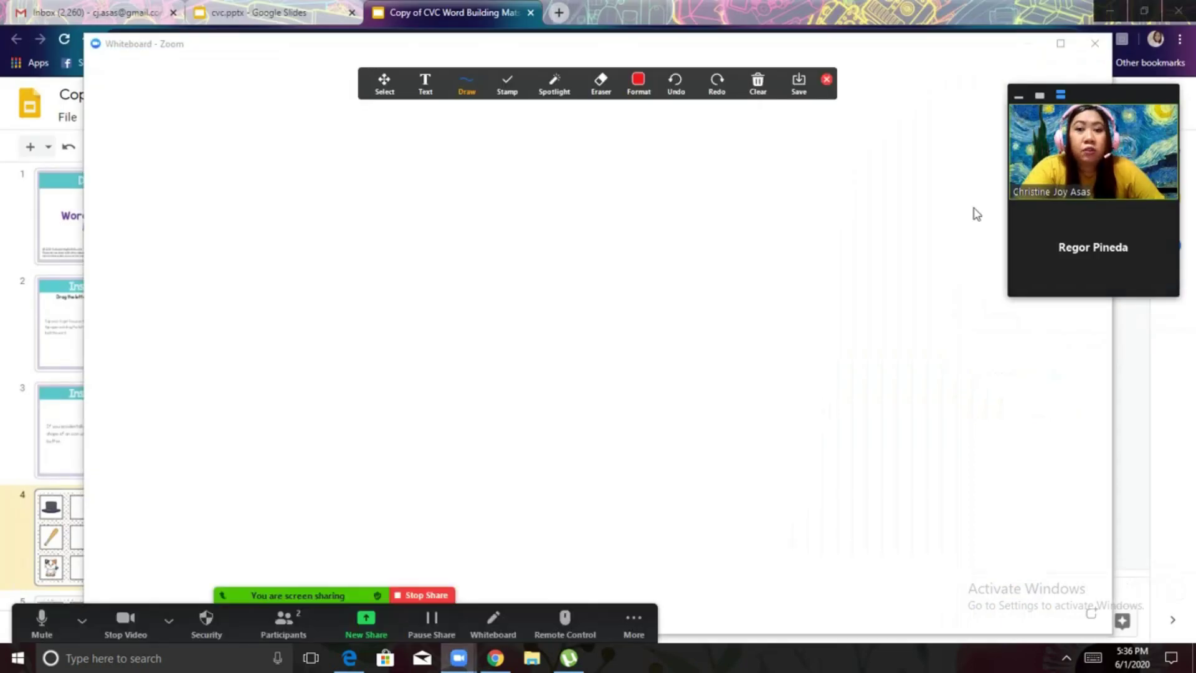
pyautogui.click(1061, 43)
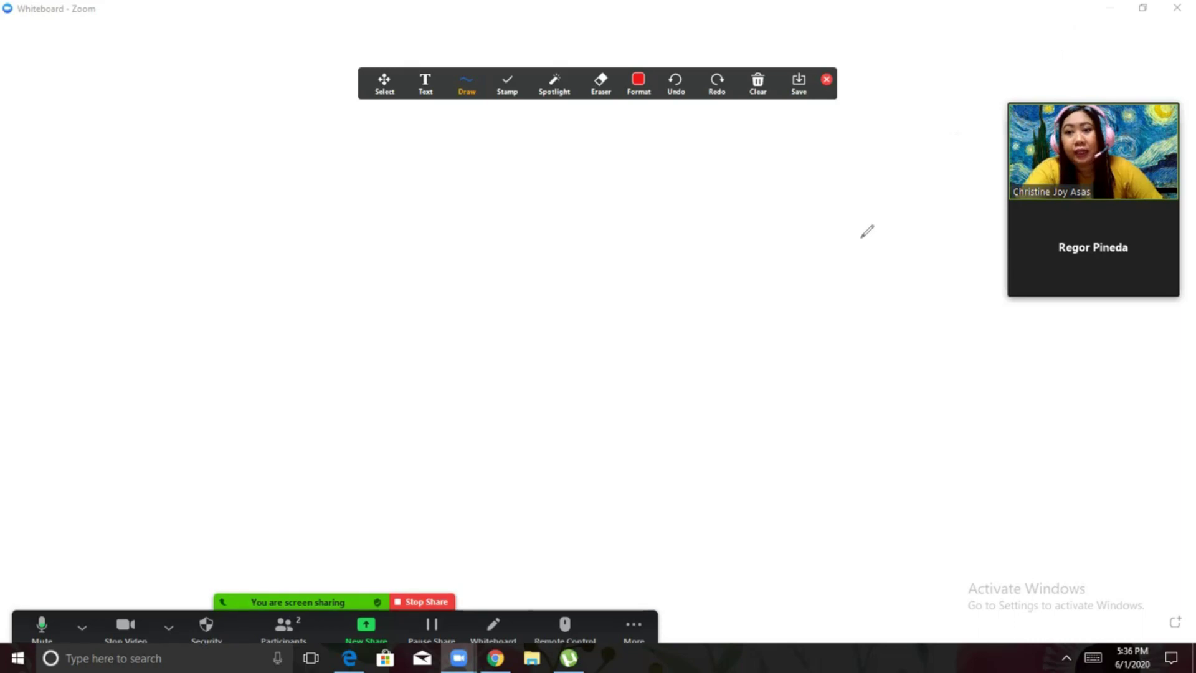
# Step: Draw a large "Hi!" and a heart beside it on the whiteboard with the thick translucent freehand pen
pyautogui.click(468, 89)
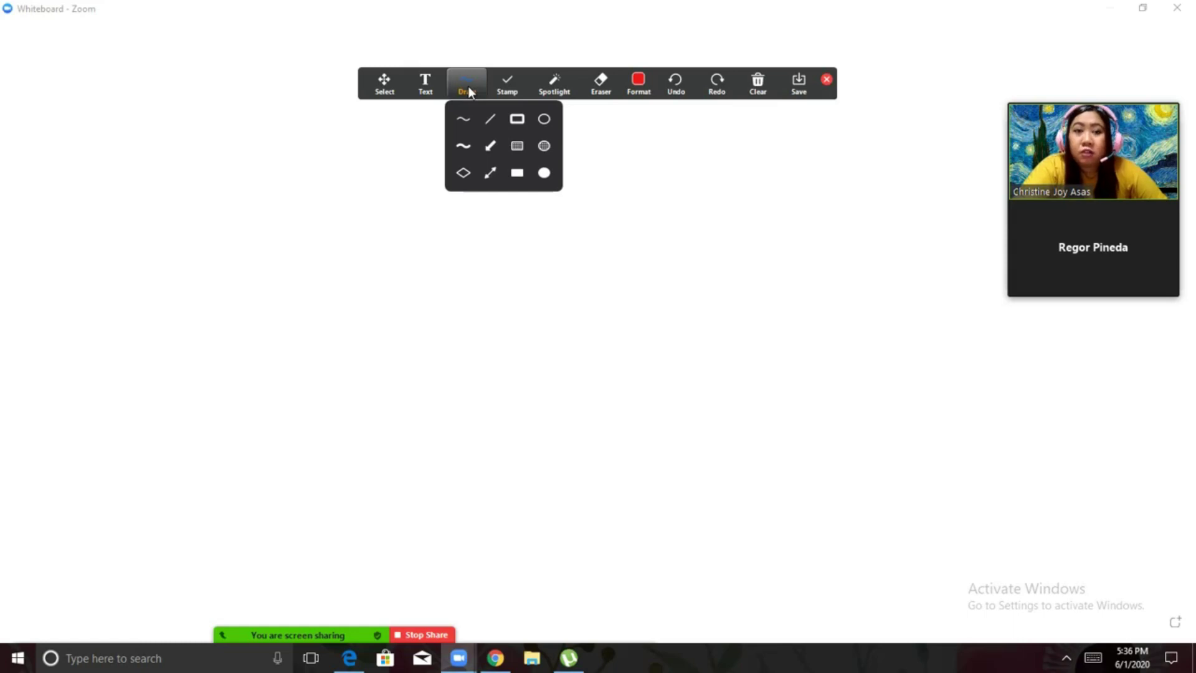
pyautogui.click(463, 118)
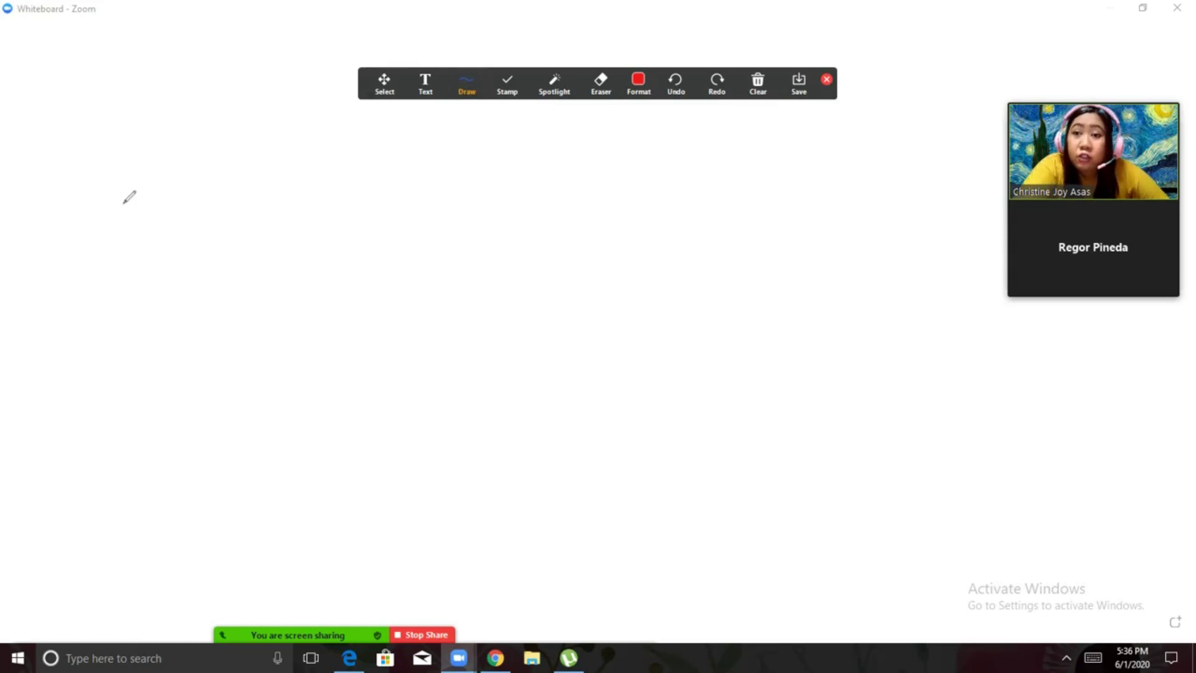
pyautogui.click(521, 89)
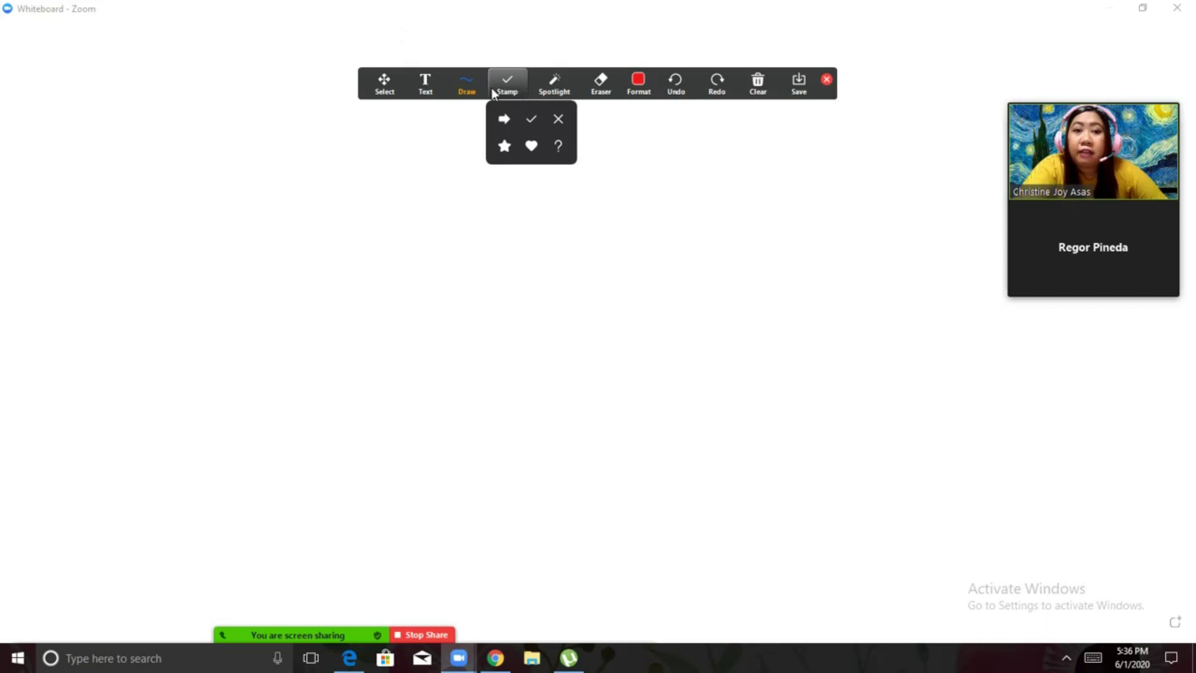
pyautogui.click(469, 89)
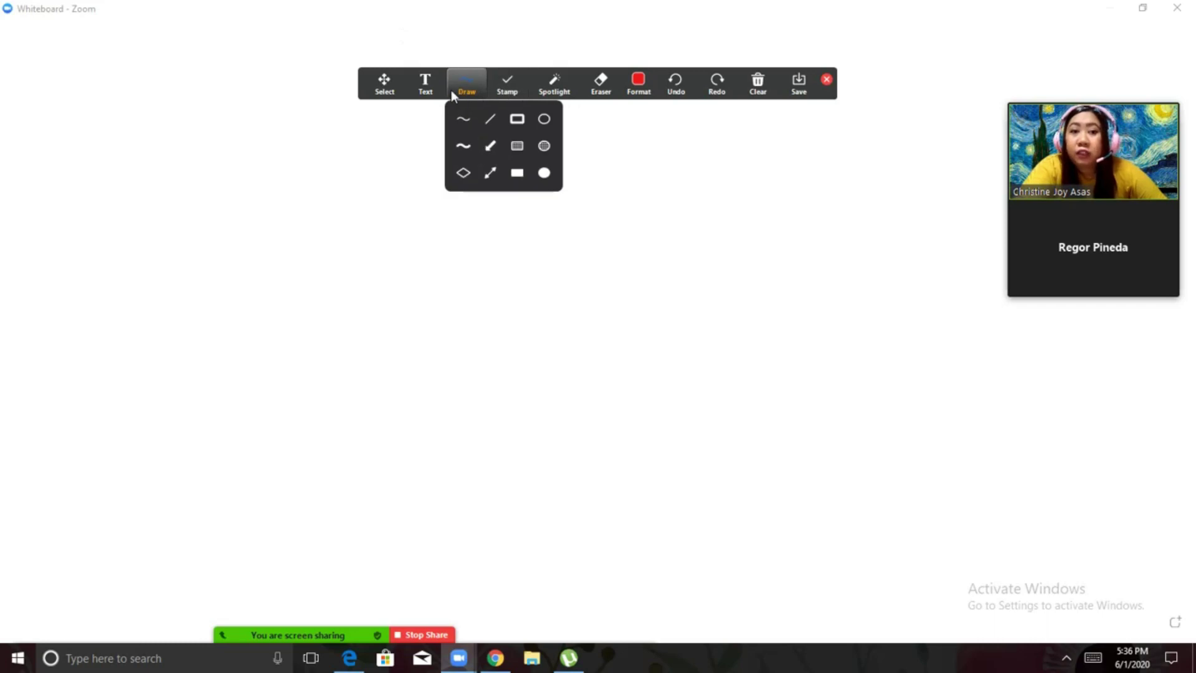
pyautogui.click(458, 146)
pyautogui.moveTo(353, 201); pyautogui.dragTo(341, 428)
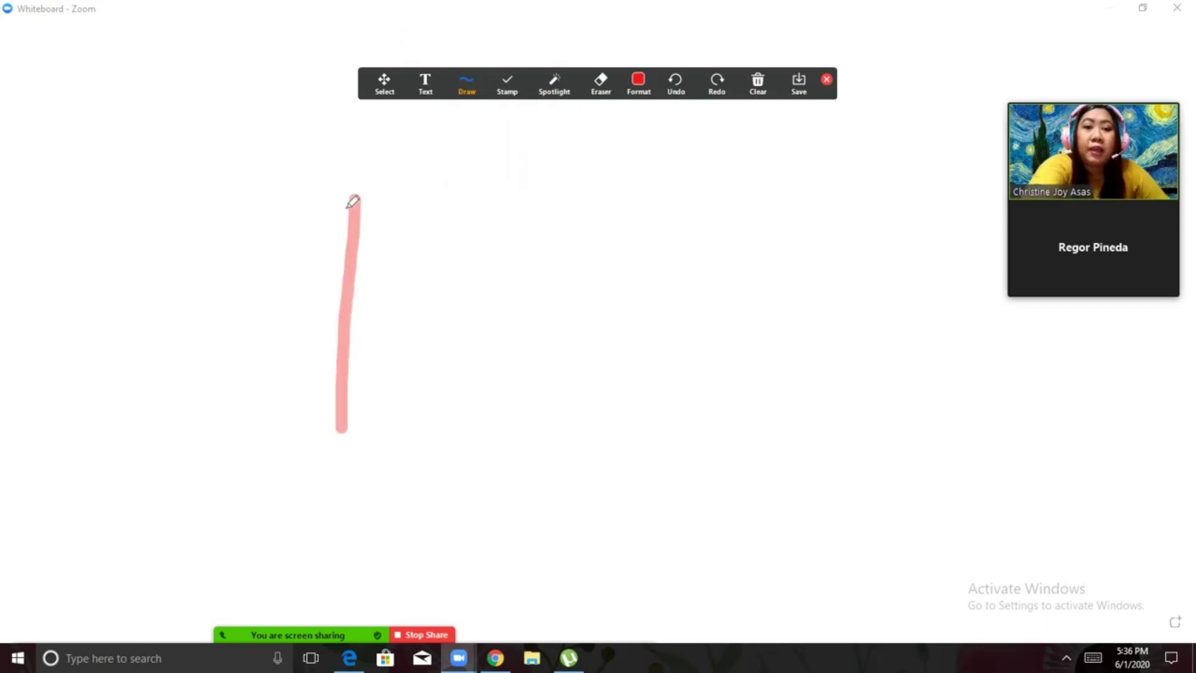
pyautogui.moveTo(438, 175); pyautogui.dragTo(425, 402)
pyautogui.moveTo(336, 298); pyautogui.dragTo(430, 289)
pyautogui.moveTo(517, 266); pyautogui.dragTo(509, 401)
pyautogui.click(511, 206)
pyautogui.moveTo(627, 152); pyautogui.dragTo(623, 280)
pyautogui.click(634, 374)
pyautogui.moveTo(790, 256)
pyautogui.mouseDown()
pyautogui.moveTo(745, 208)
pyautogui.moveTo(785, 339)
pyautogui.moveTo(803, 333)
pyautogui.moveTo(777, 346)
pyautogui.mouseUp()
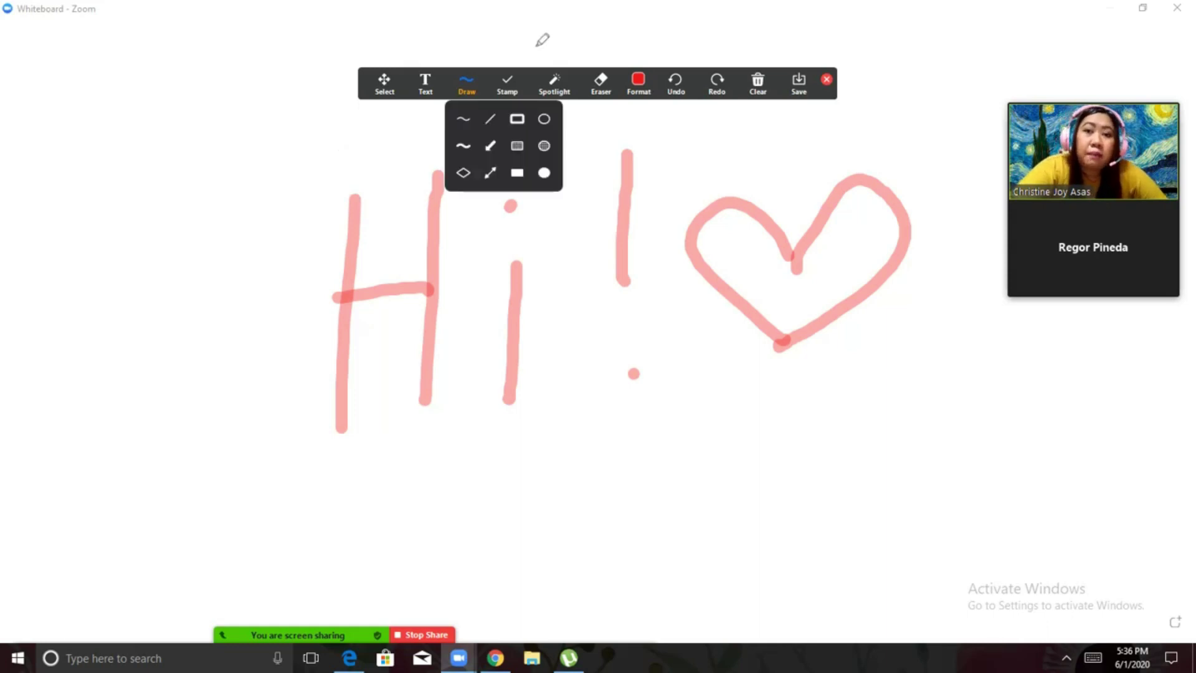
# Step: Erase the exclamation mark and the heart's left half, and clear all drawings from the whiteboard
pyautogui.click(601, 84)
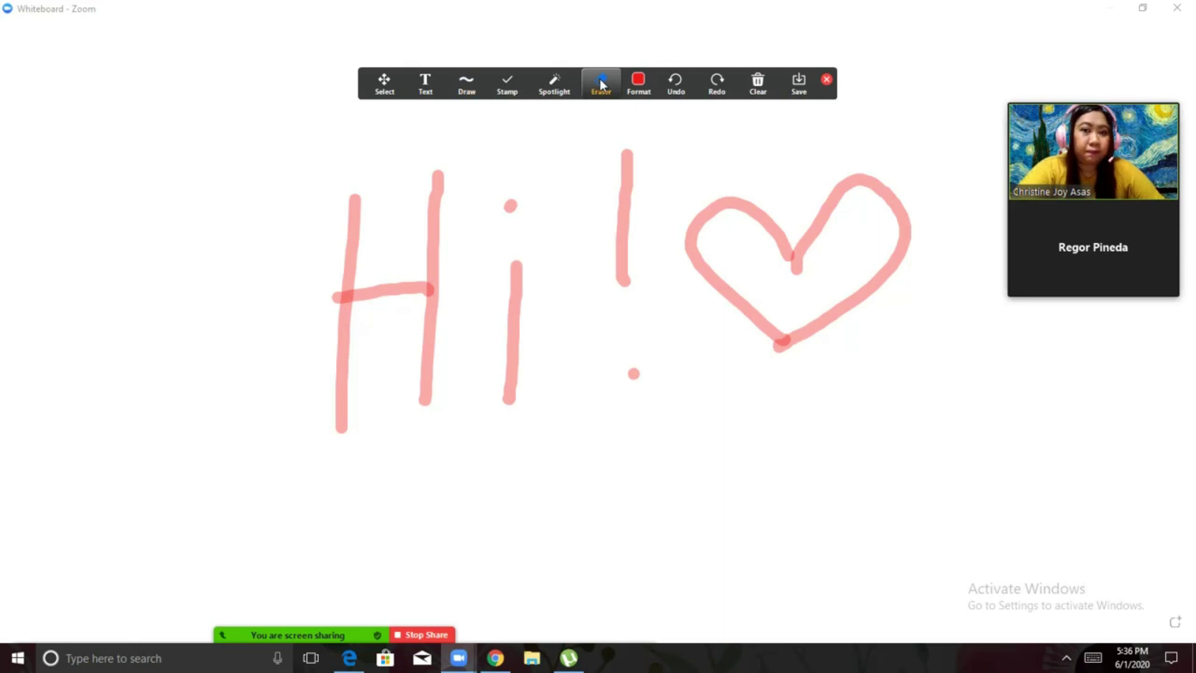
pyautogui.click(625, 194)
pyautogui.click(699, 241)
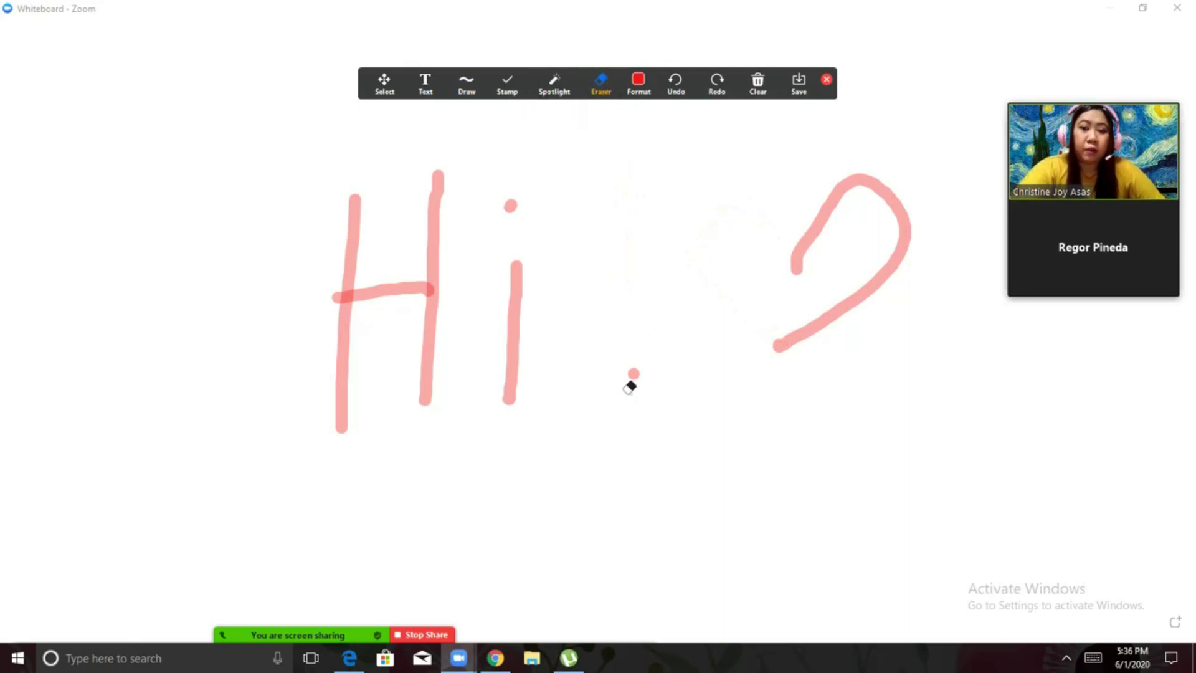
pyautogui.click(634, 374)
pyautogui.click(758, 84)
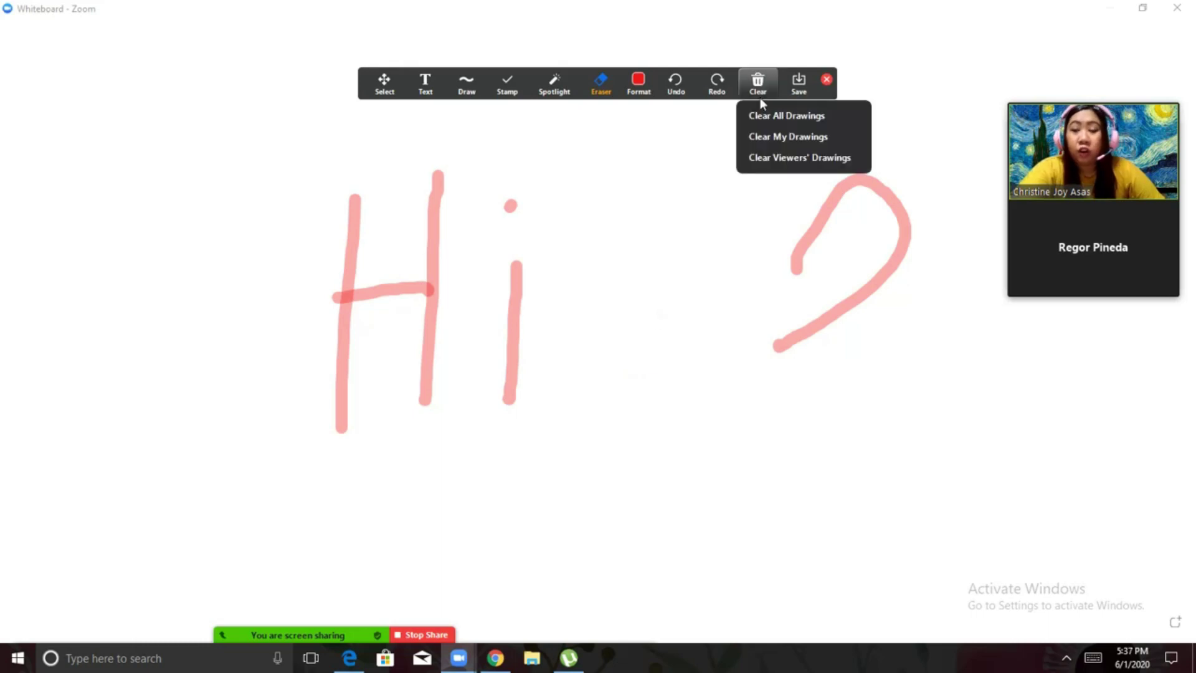
pyautogui.click(762, 117)
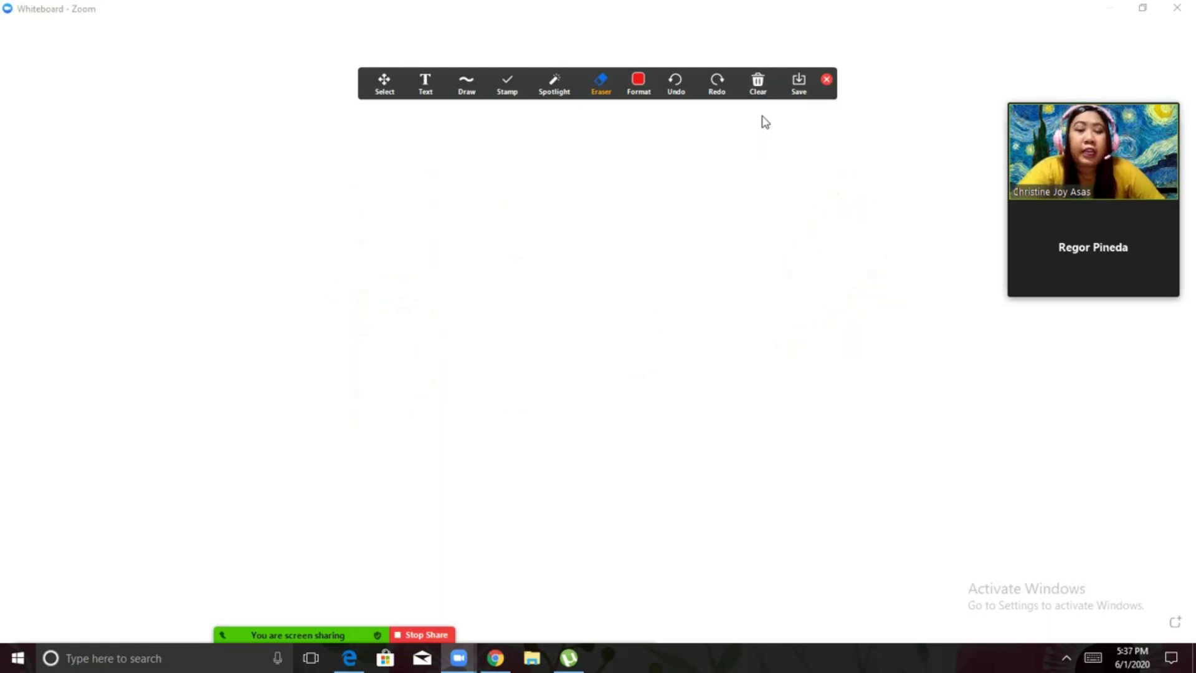
# Step: Add a text box near the whiteboard's upper middle reading "Hi! I am Teacher" followed by the teacher's name
pyautogui.moveTo(561, 95)
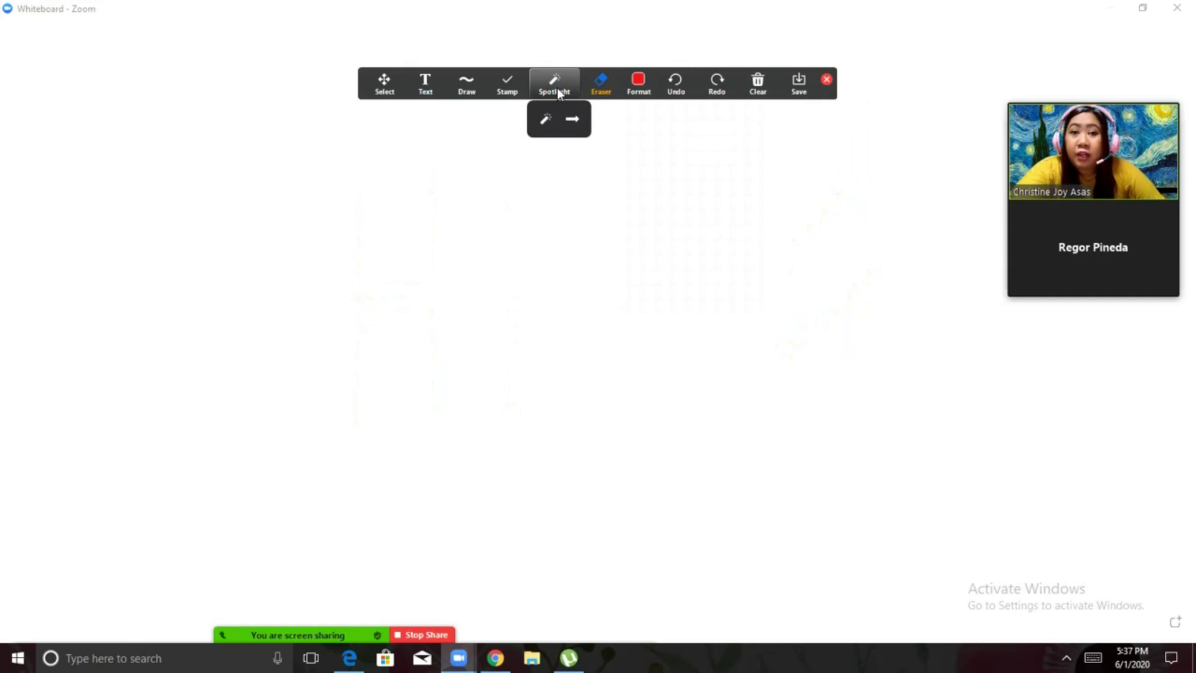
pyautogui.moveTo(498, 78)
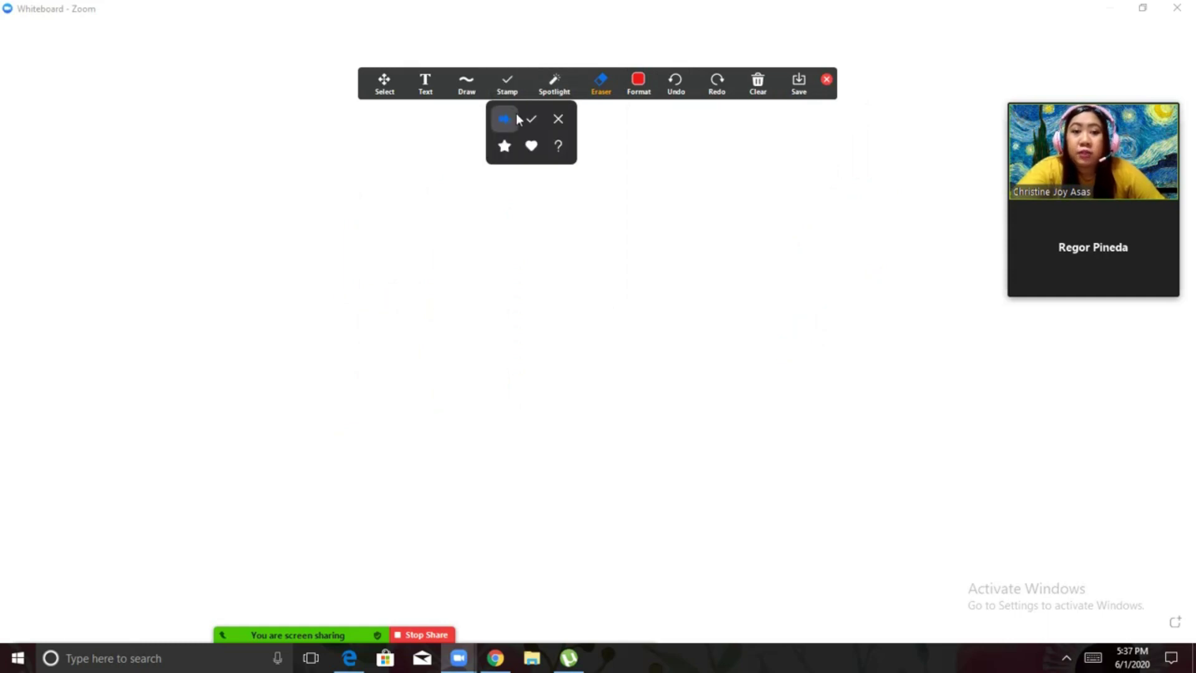
pyautogui.click(428, 81)
pyautogui.click(420, 197)
pyautogui.write('Hi')
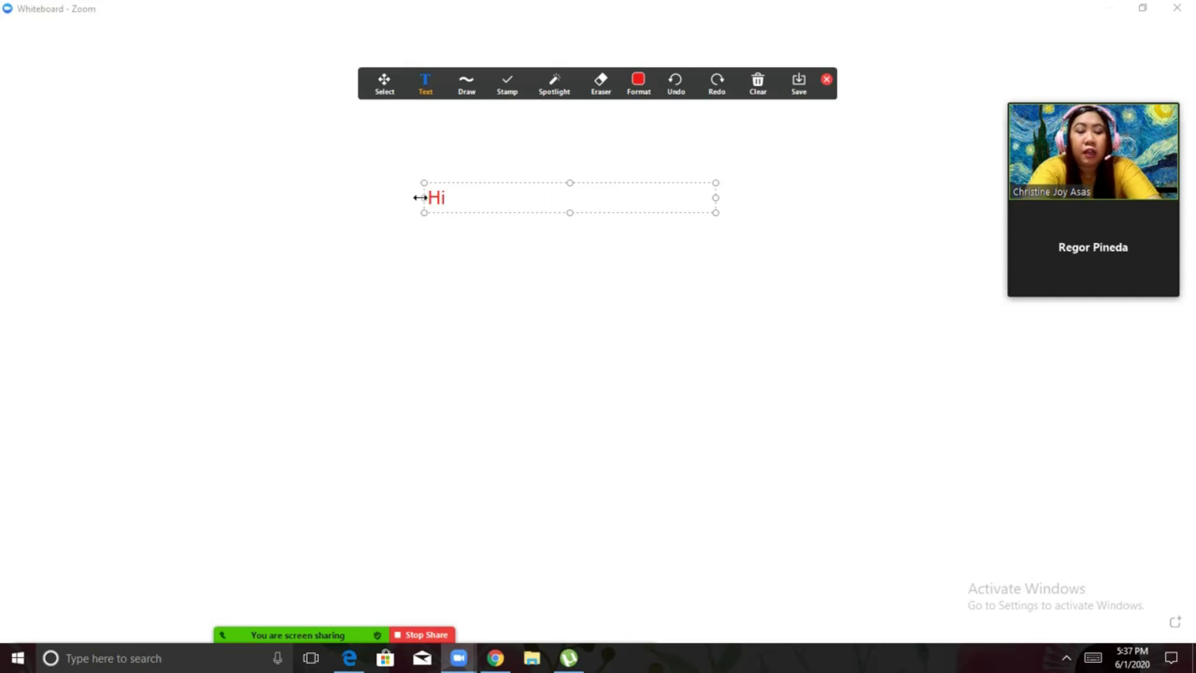
pyautogui.write('! I am ')
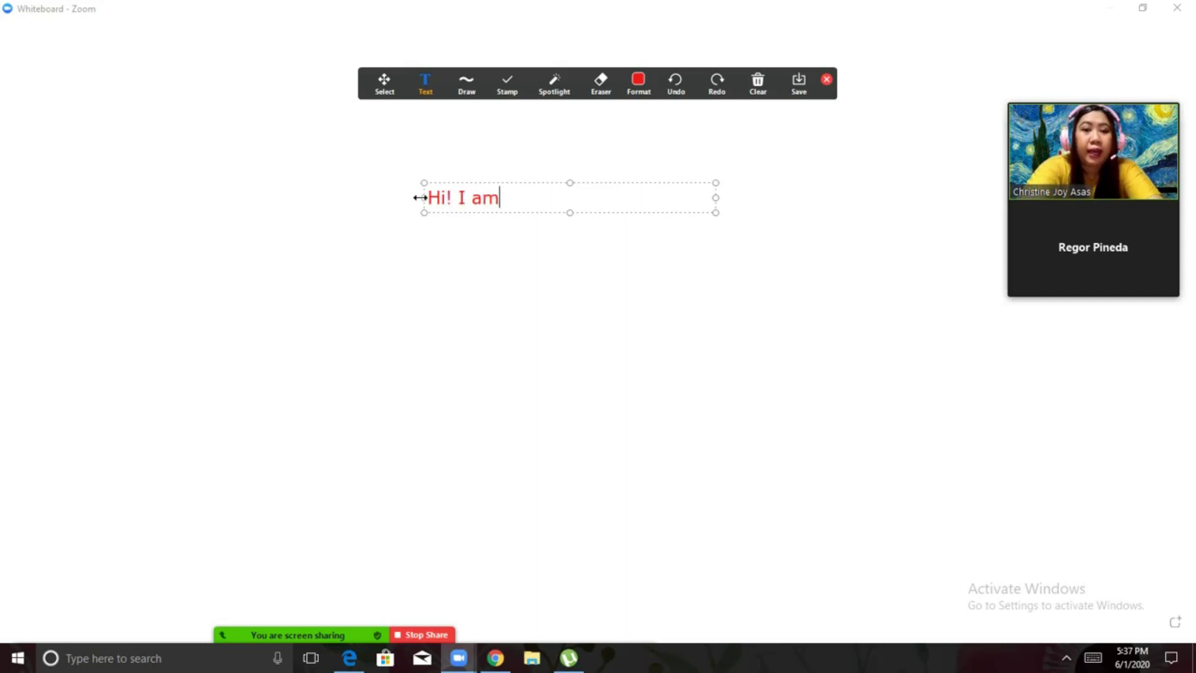
pyautogui.write('Teacher ')
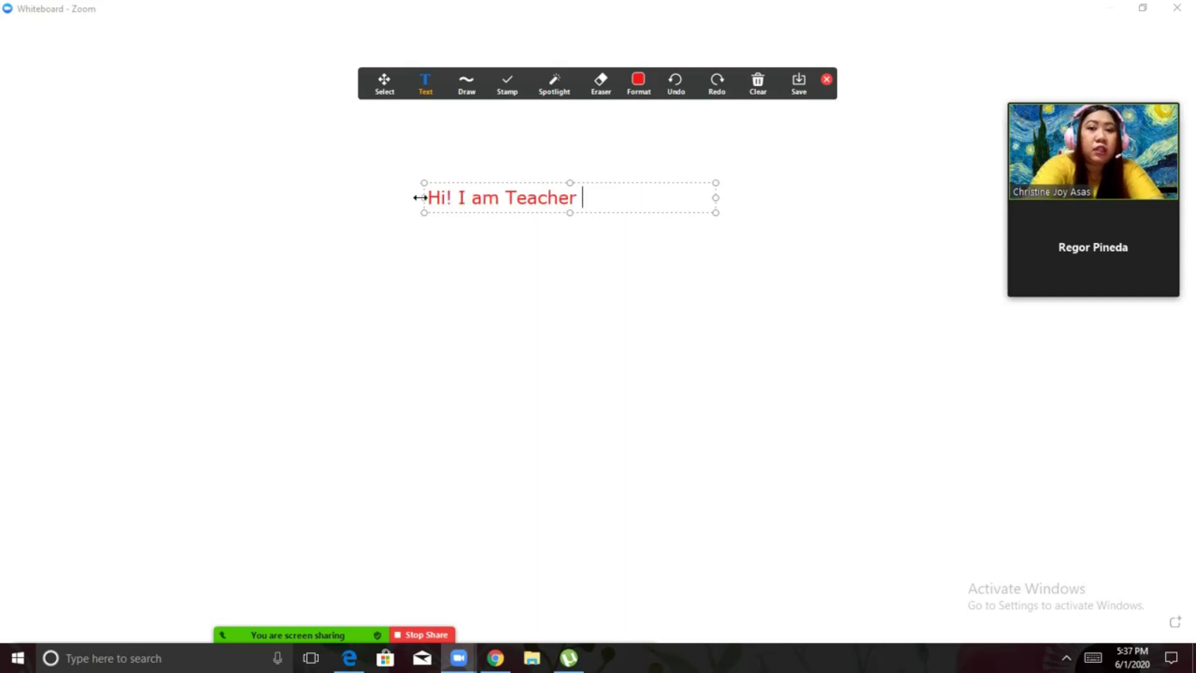
pyautogui.write('Tin.')
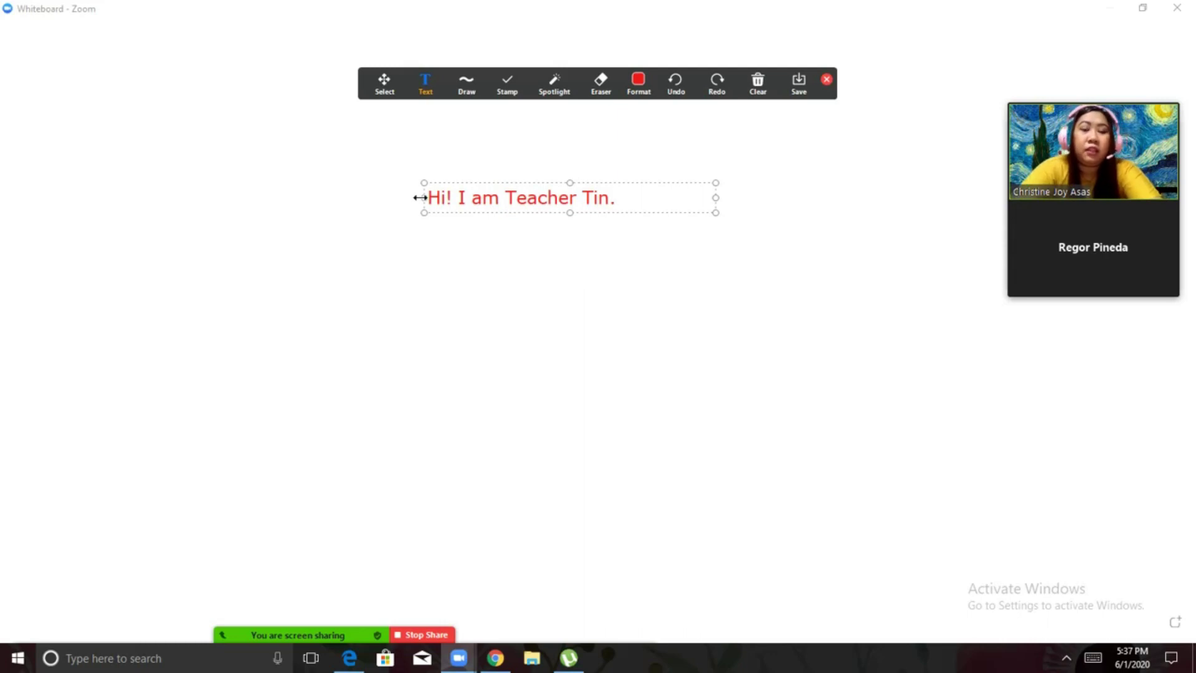
pyautogui.click(526, 261)
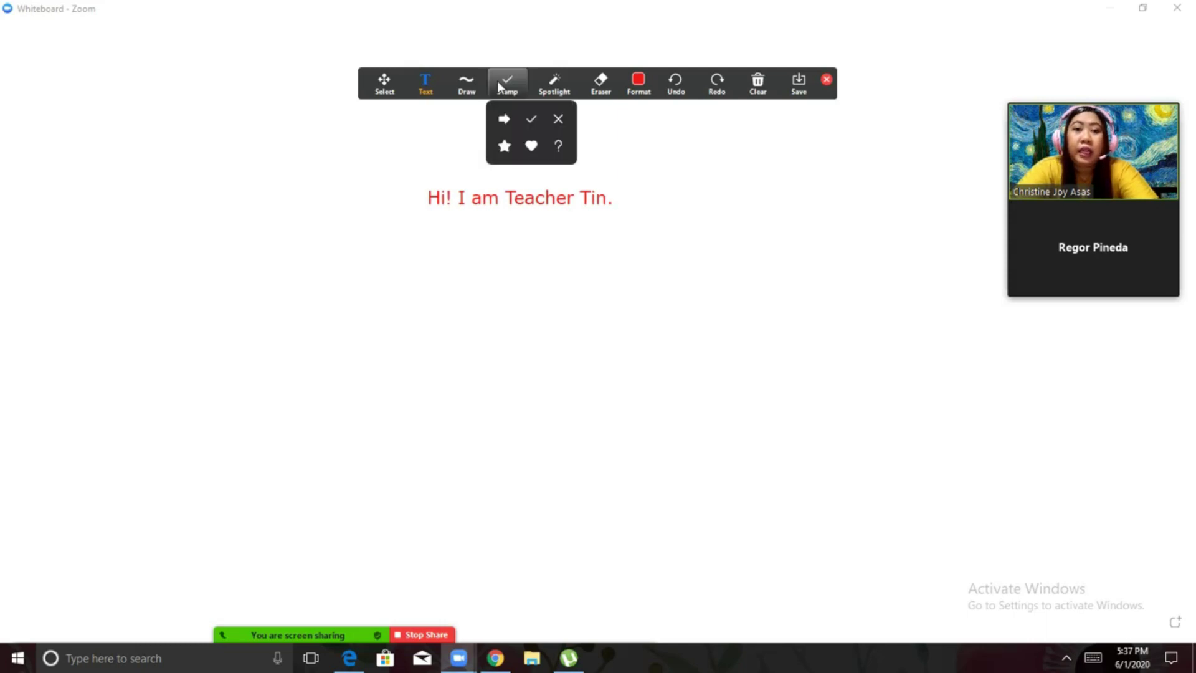
# Step: Turn on the Spotlight pointer and point at the end of the greeting text
pyautogui.moveTo(541, 87)
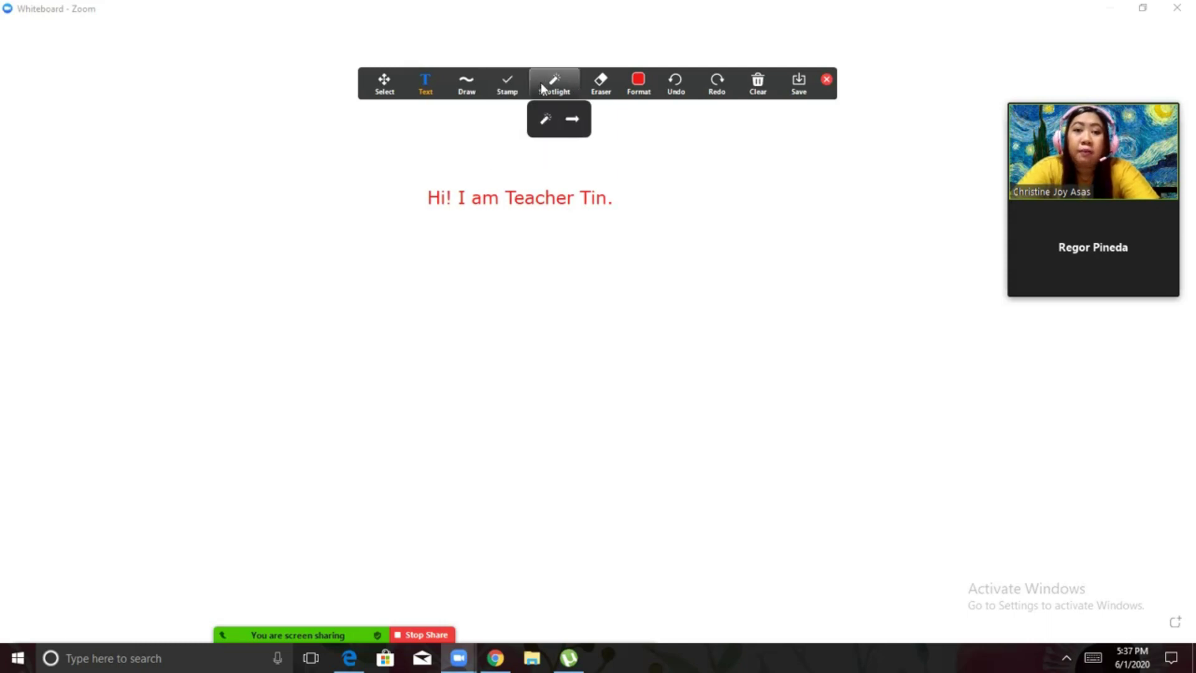
pyautogui.click(541, 129)
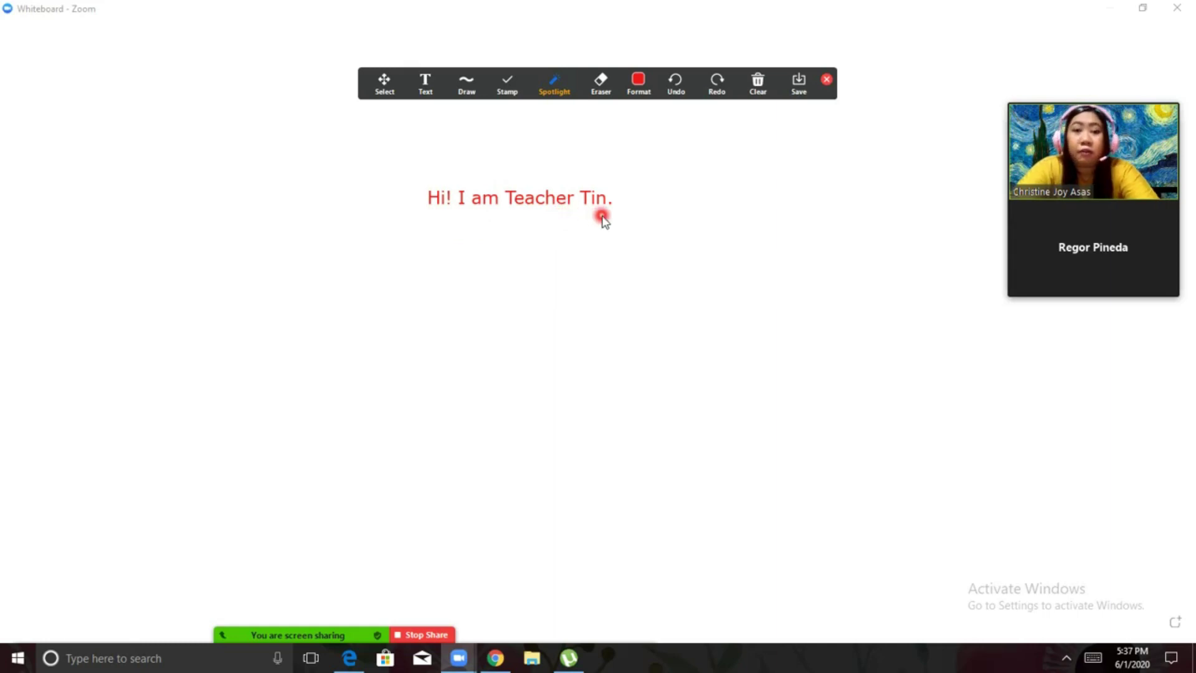
# Step: Stamp five stars in a row below the greeting text, and clear all drawings from the whiteboard
pyautogui.moveTo(458, 92)
pyautogui.moveTo(507, 88)
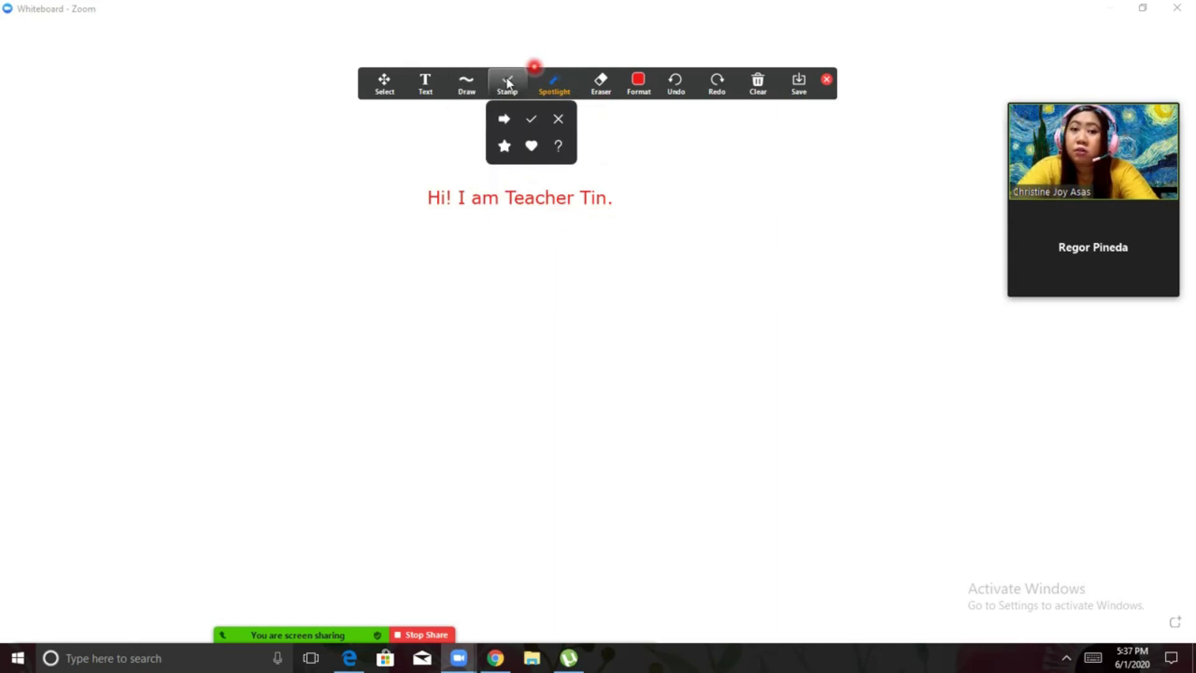
pyautogui.click(510, 144)
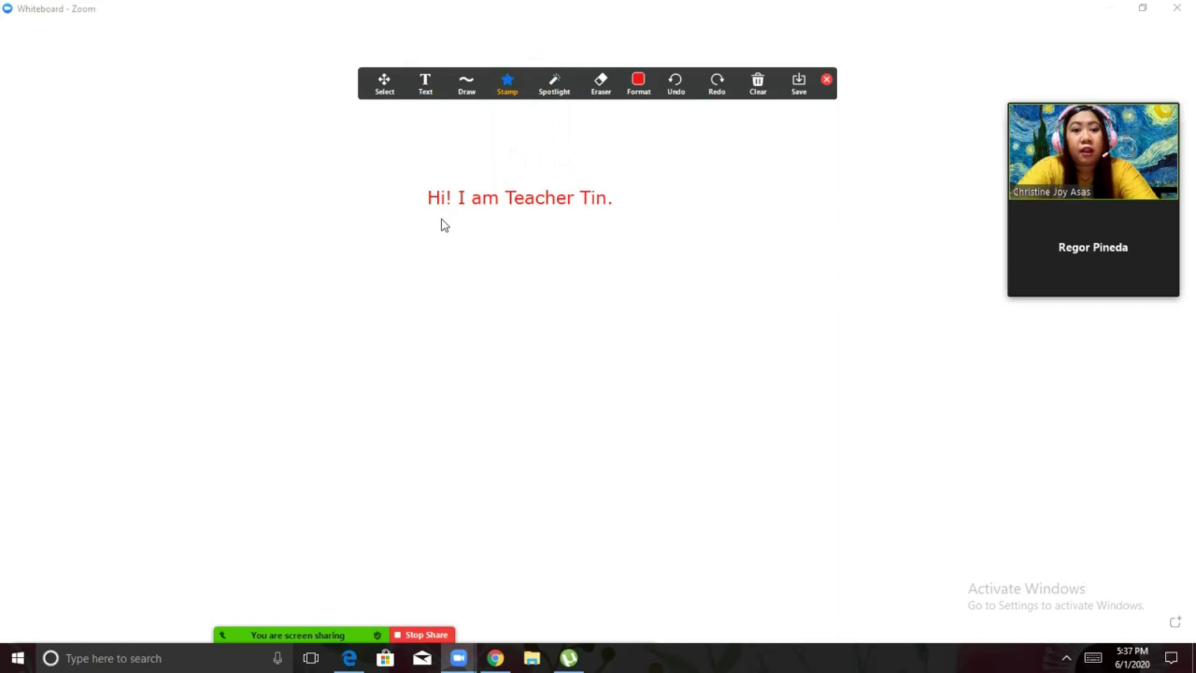
pyautogui.click(440, 219)
pyautogui.click(462, 218)
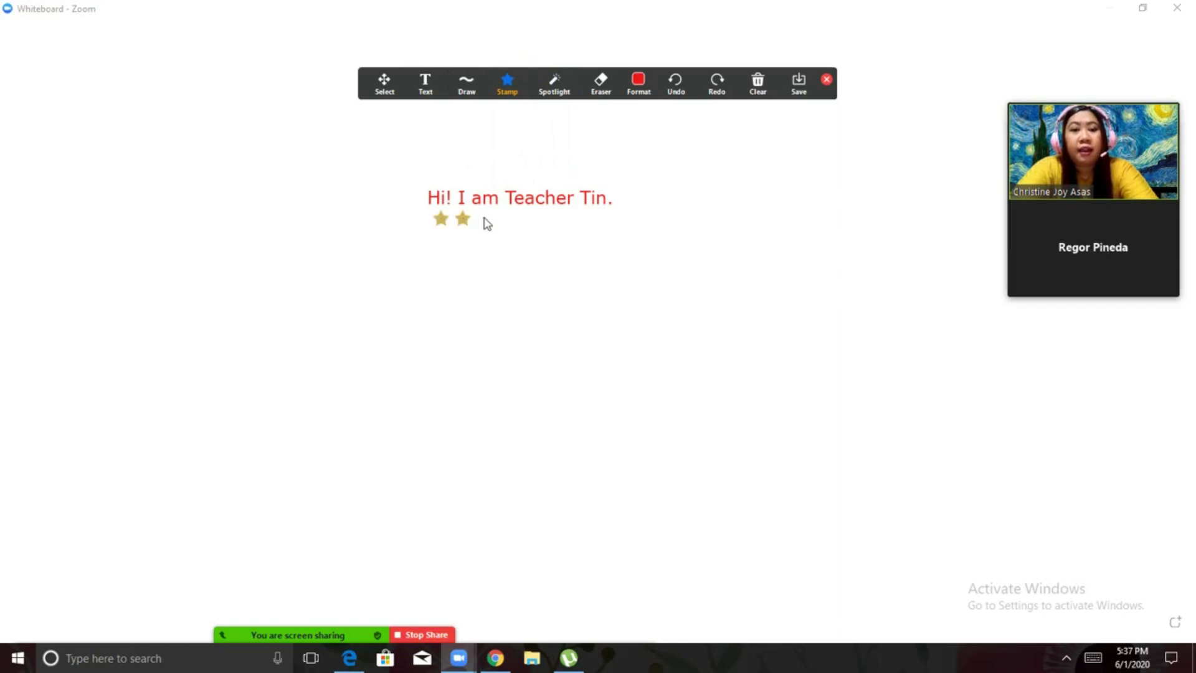
pyautogui.click(483, 217)
pyautogui.click(526, 215)
pyautogui.click(605, 215)
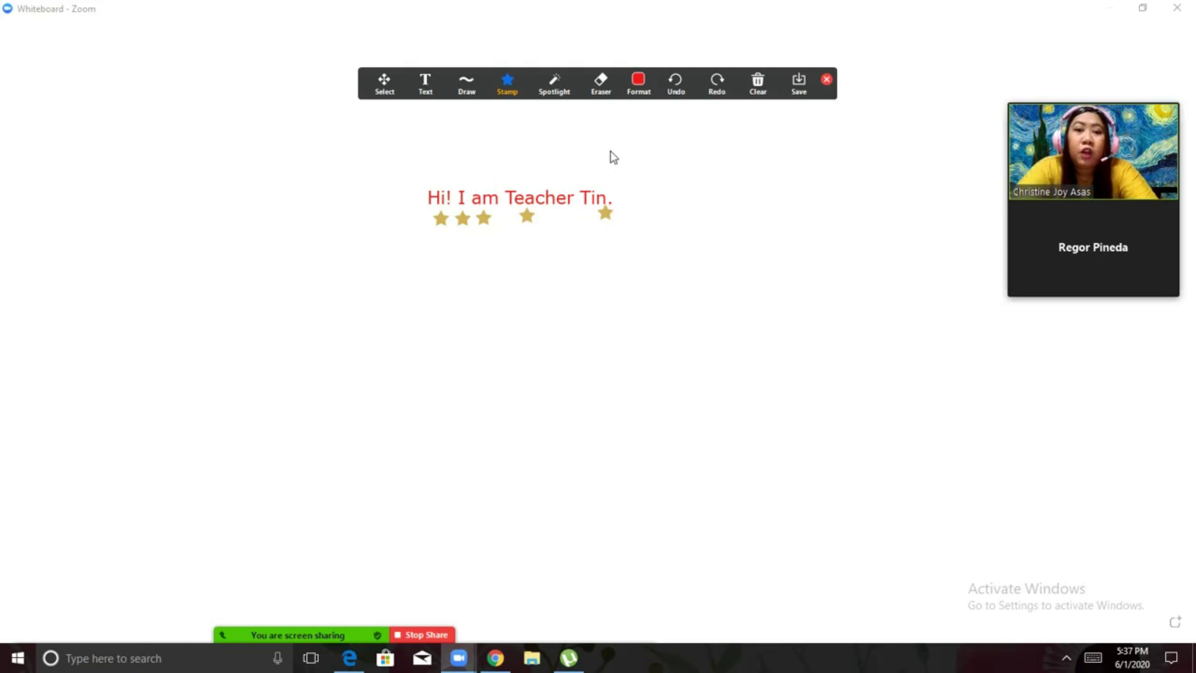
pyautogui.click(757, 82)
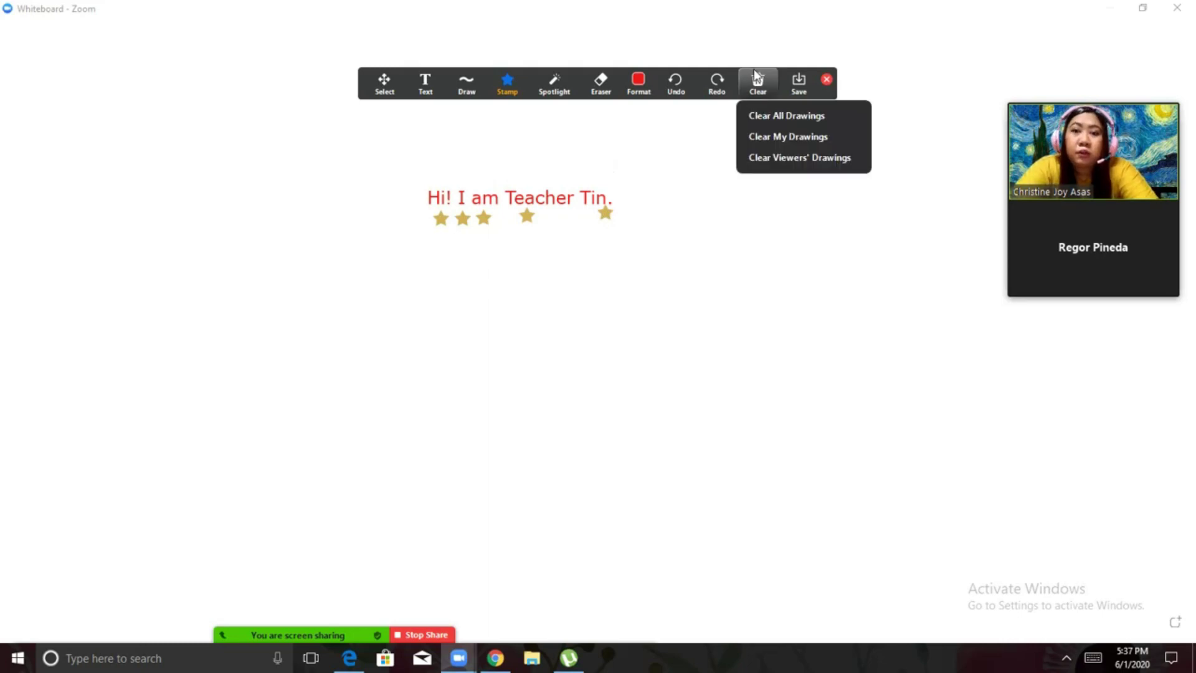
pyautogui.click(758, 115)
pyautogui.click(638, 80)
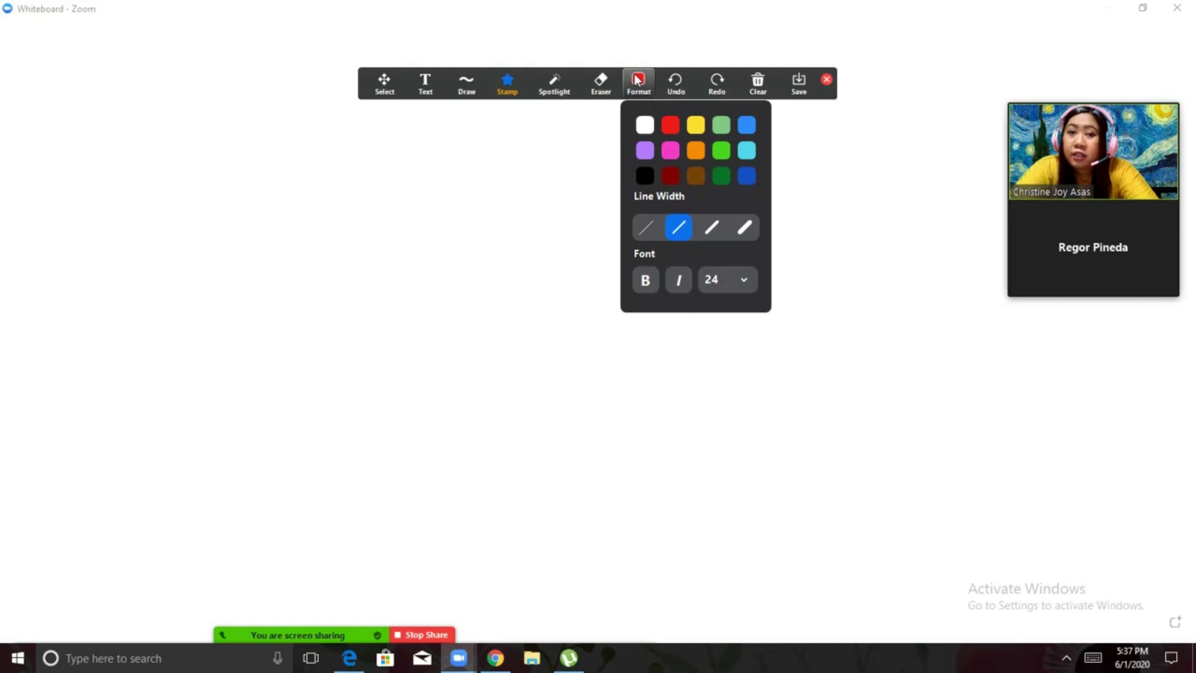
pyautogui.click(549, 81)
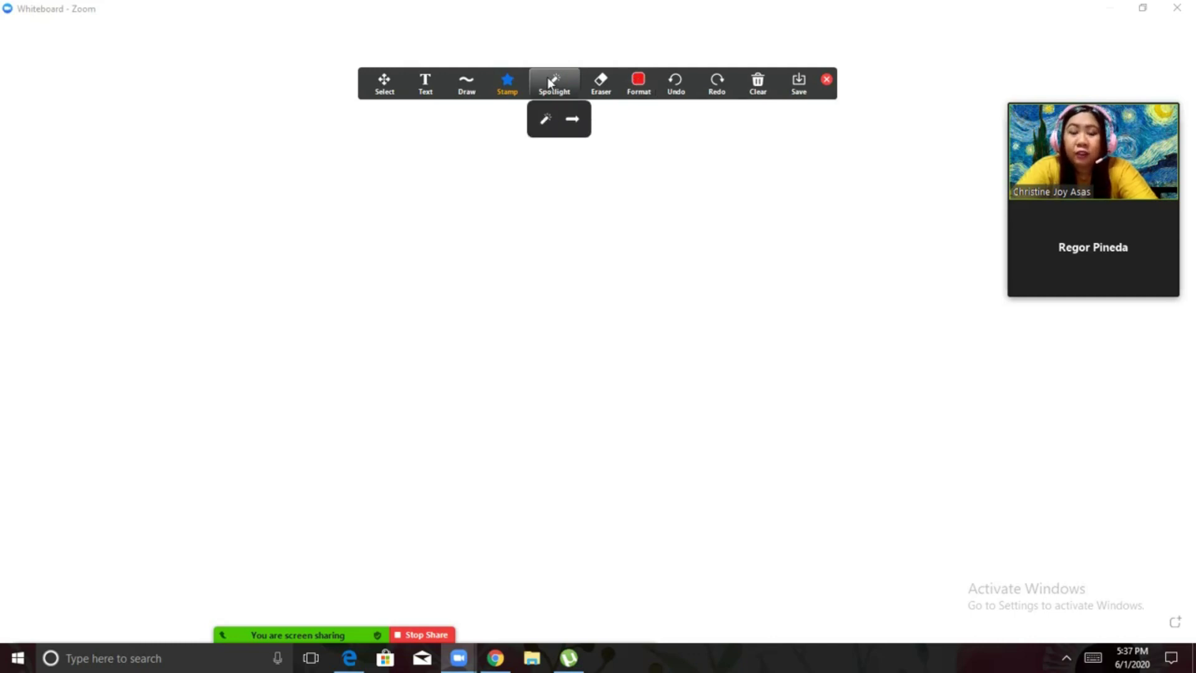
pyautogui.click(507, 81)
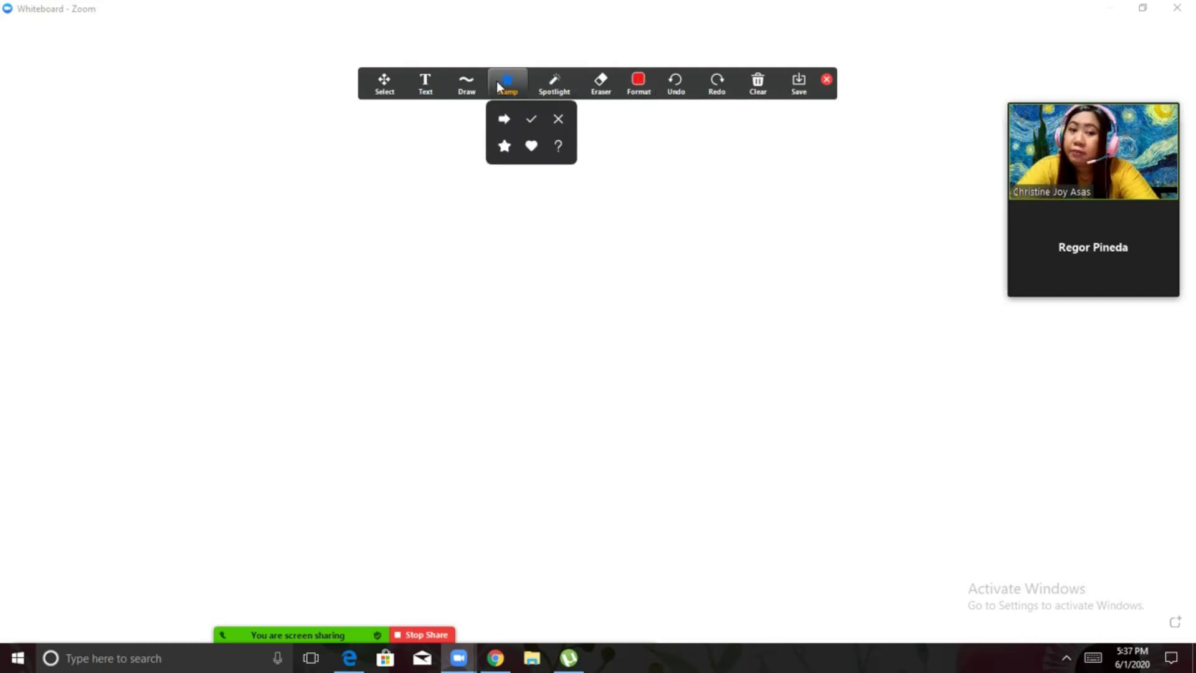
pyautogui.click(473, 81)
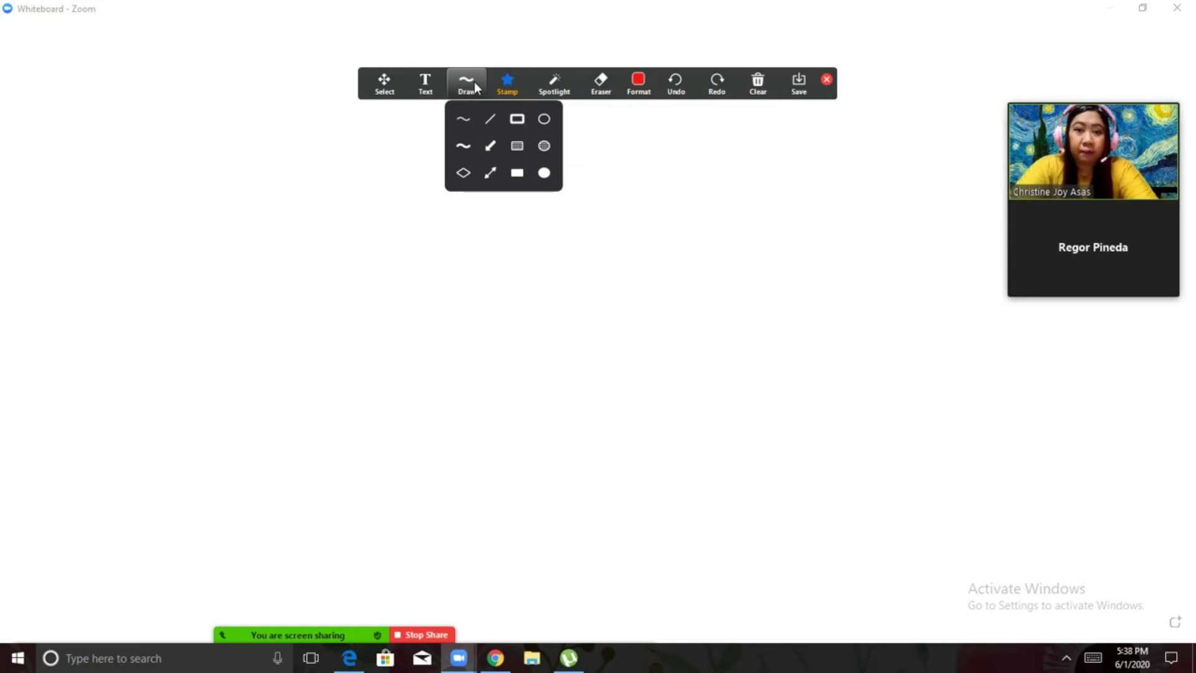
# Step: Offer mouse and keyboard control of the shared whiteboard to the other participant, and stop sharing
pyautogui.moveTo(368, 591)
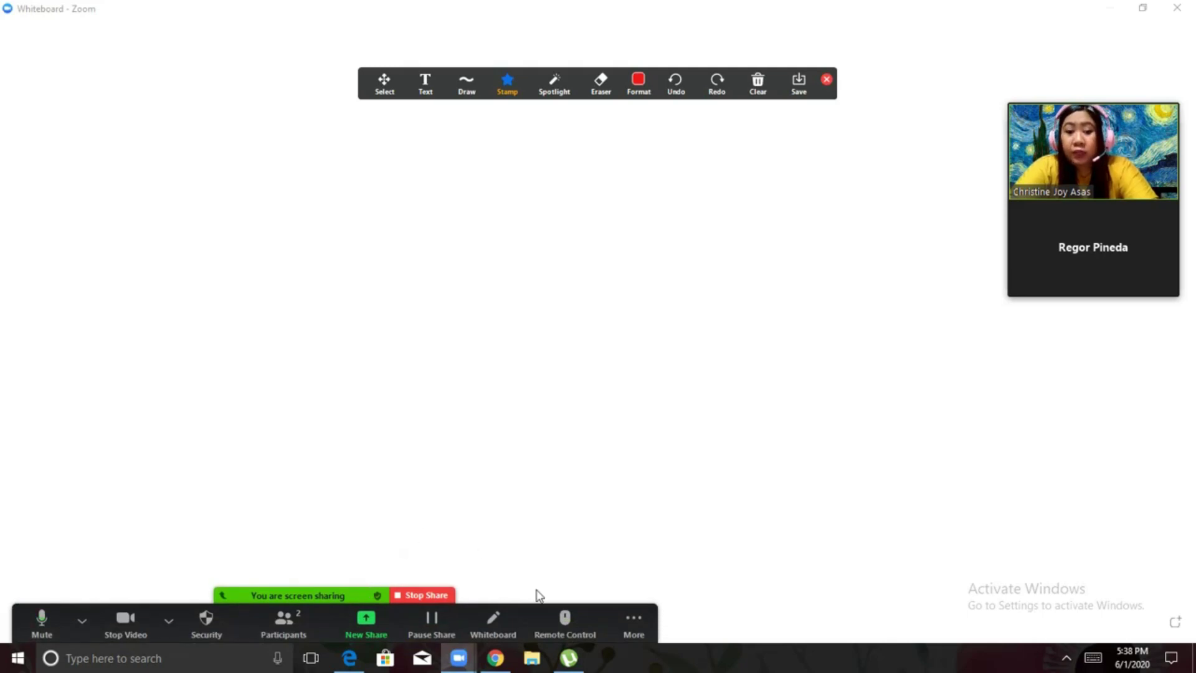
pyautogui.click(554, 631)
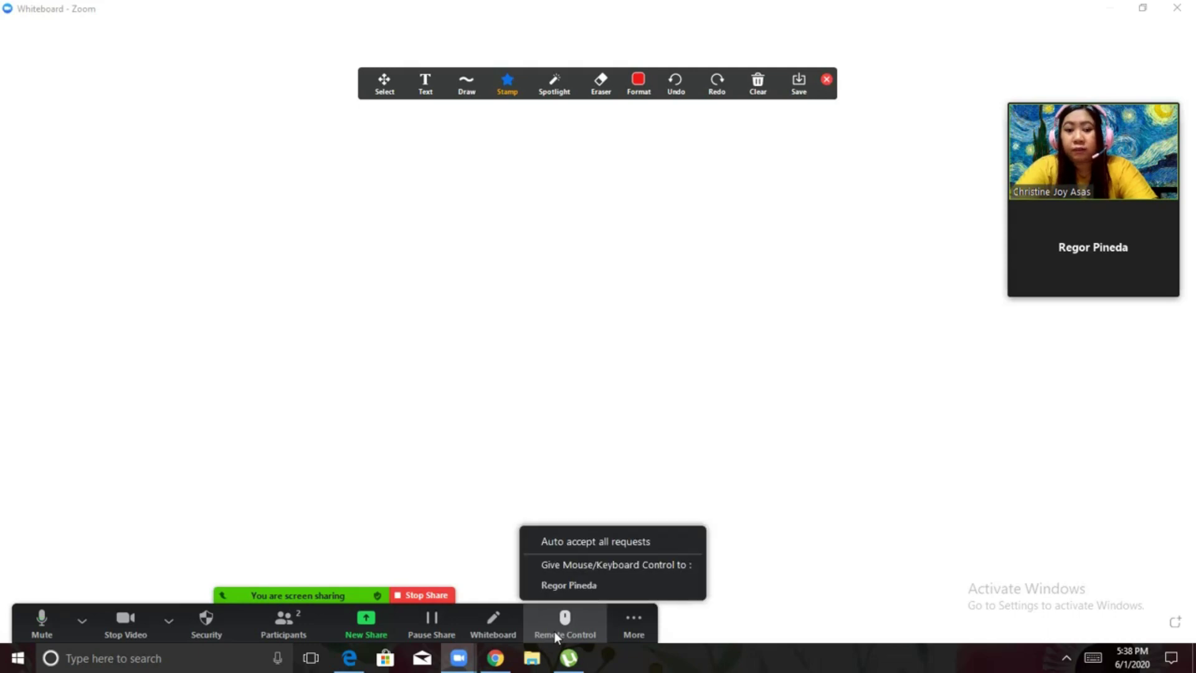
pyautogui.click(597, 584)
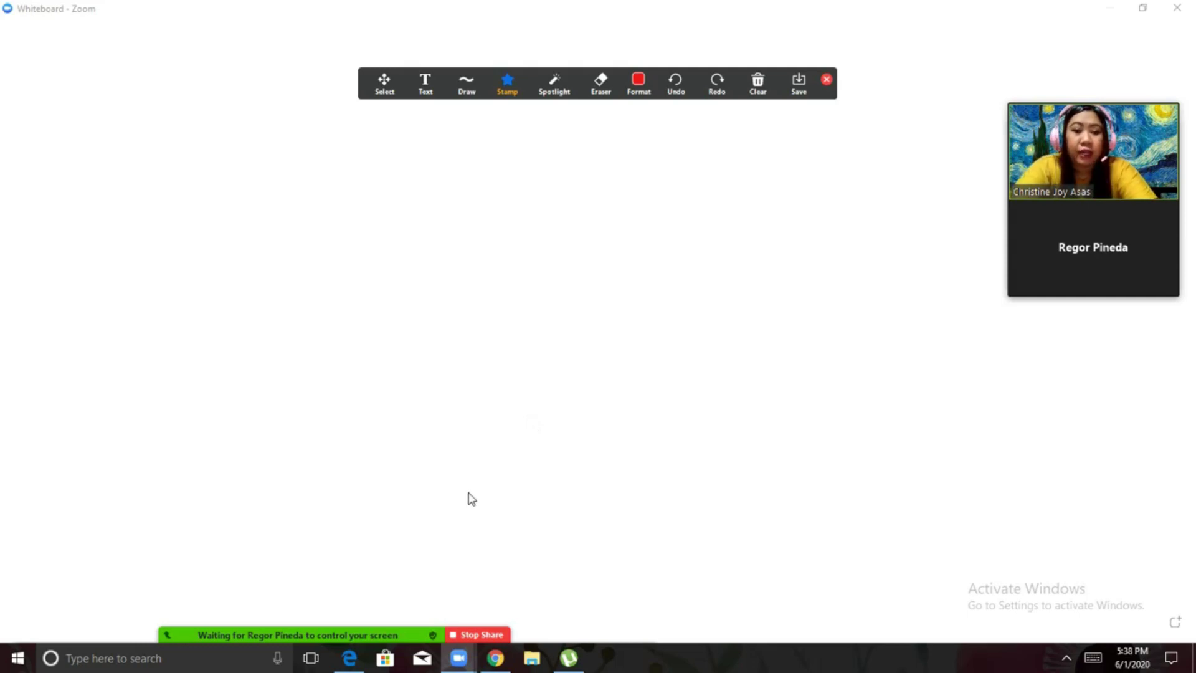
pyautogui.click(472, 634)
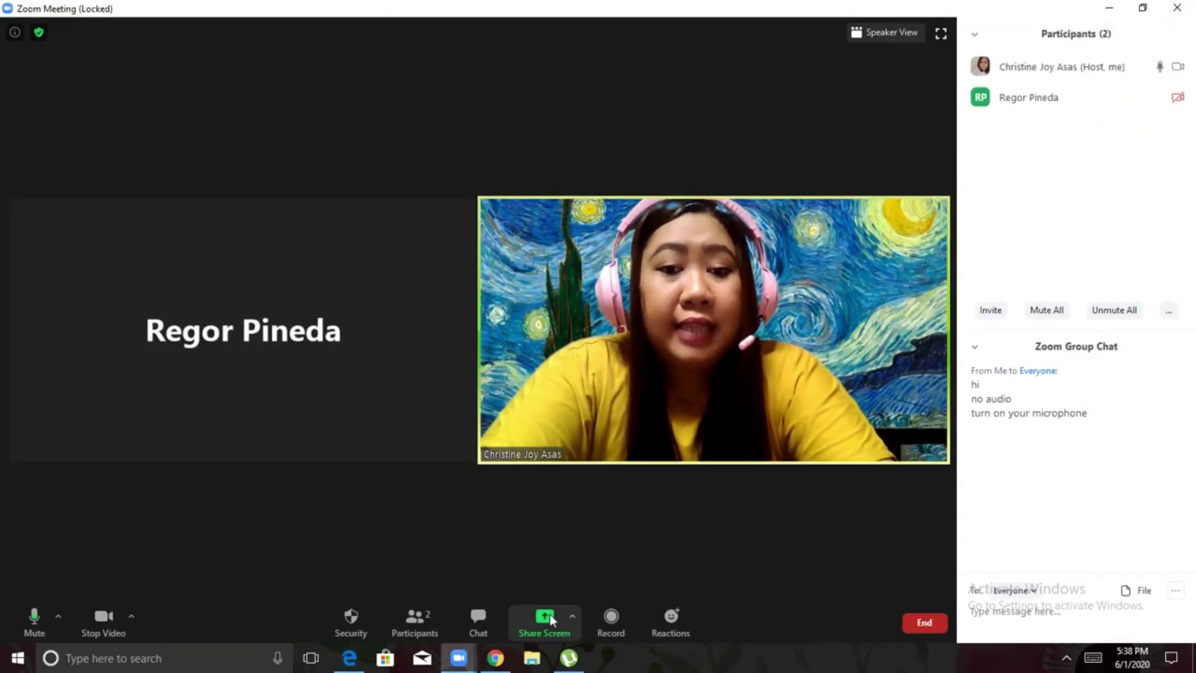
# Step: Share the Microsoft Edge window showing "show not tell.pdf" with the meeting
pyautogui.click(547, 619)
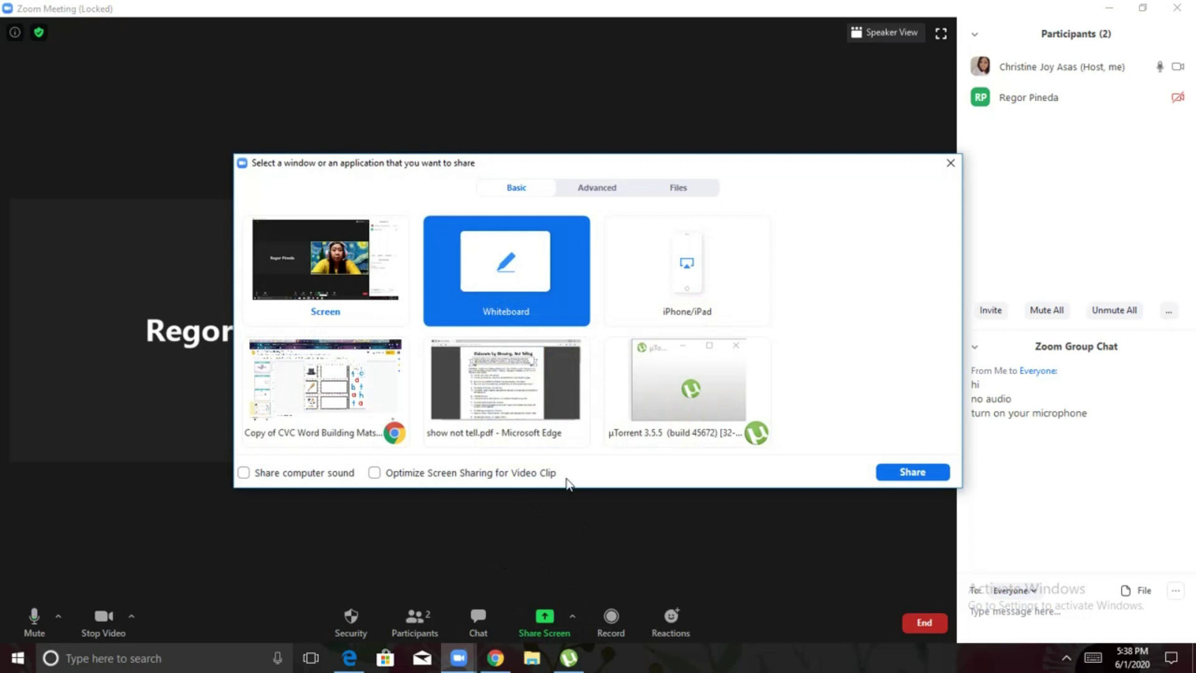
pyautogui.click(524, 398)
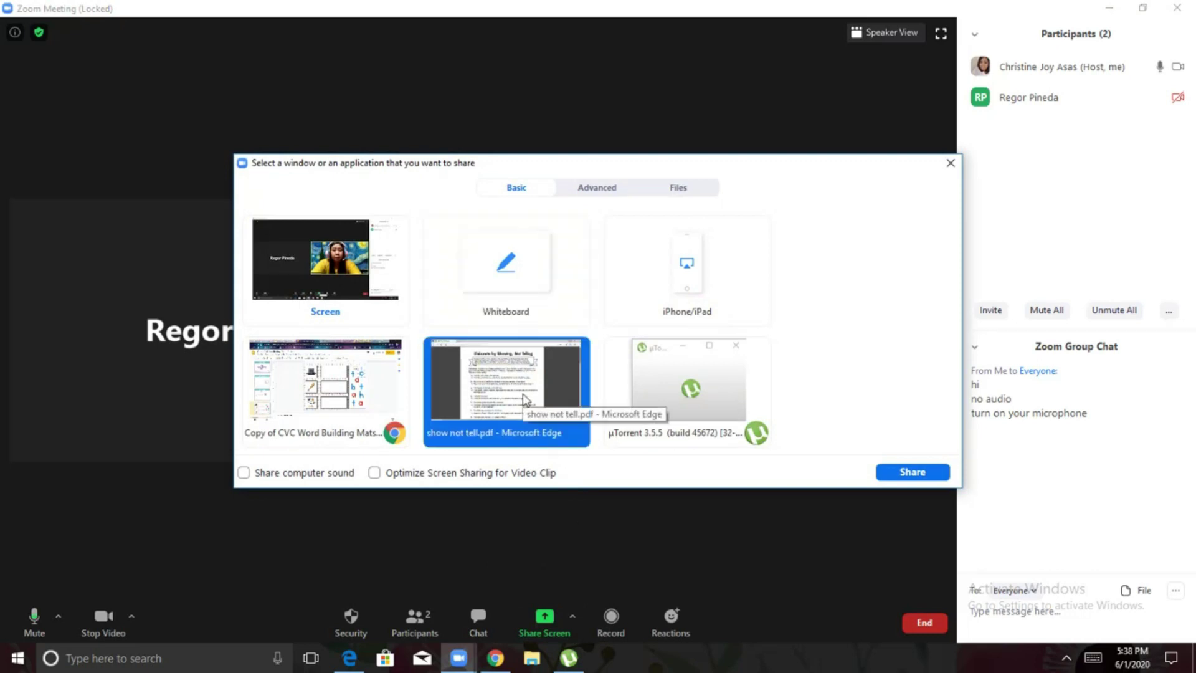
pyautogui.click(939, 477)
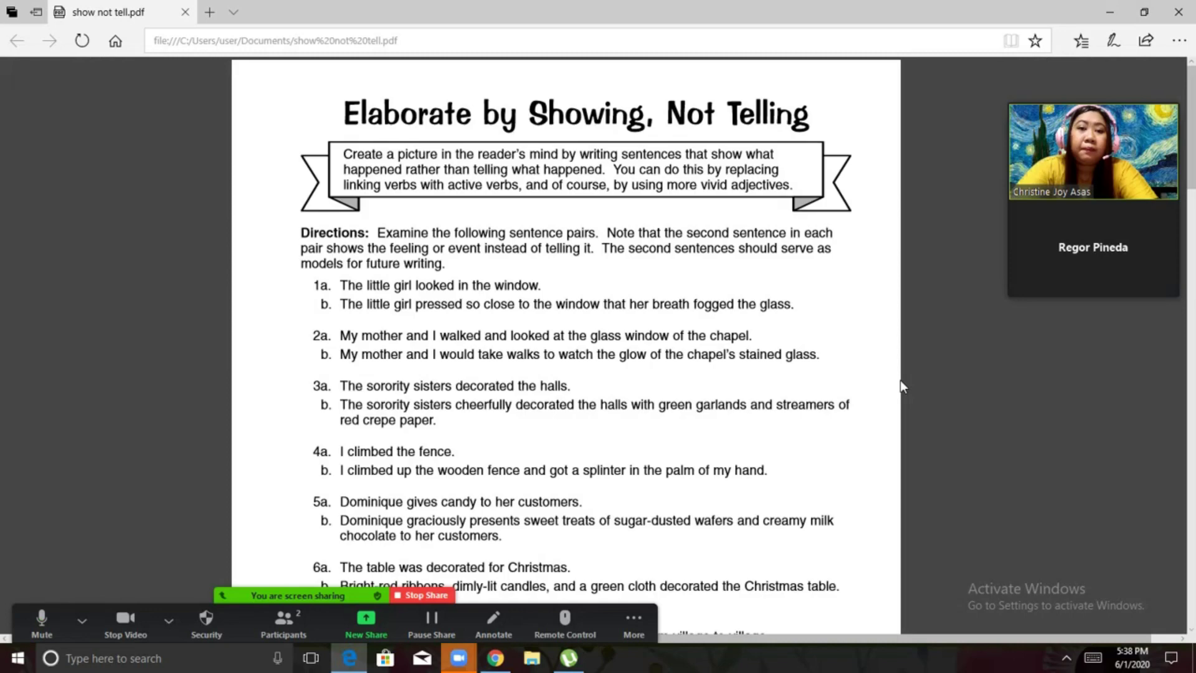
# Step: Start annotating the shared PDF and draw a small blue circle outline around the letter b of item 1
pyautogui.scroll(-2, 744, 348)
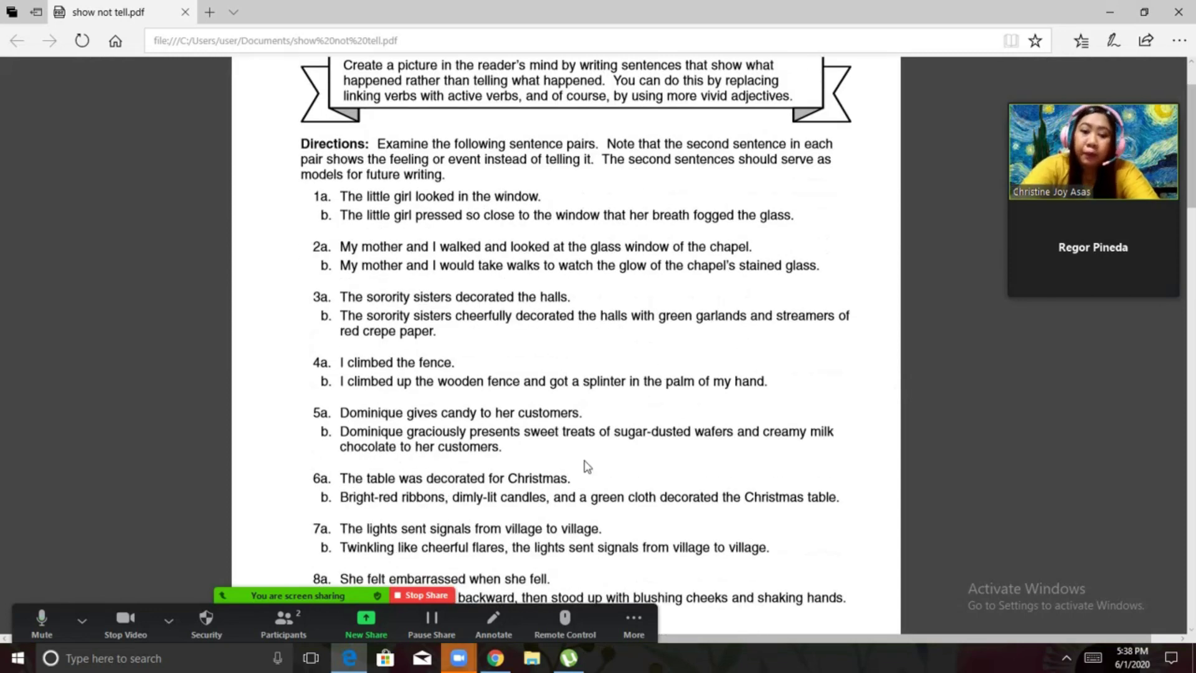
pyautogui.click(494, 623)
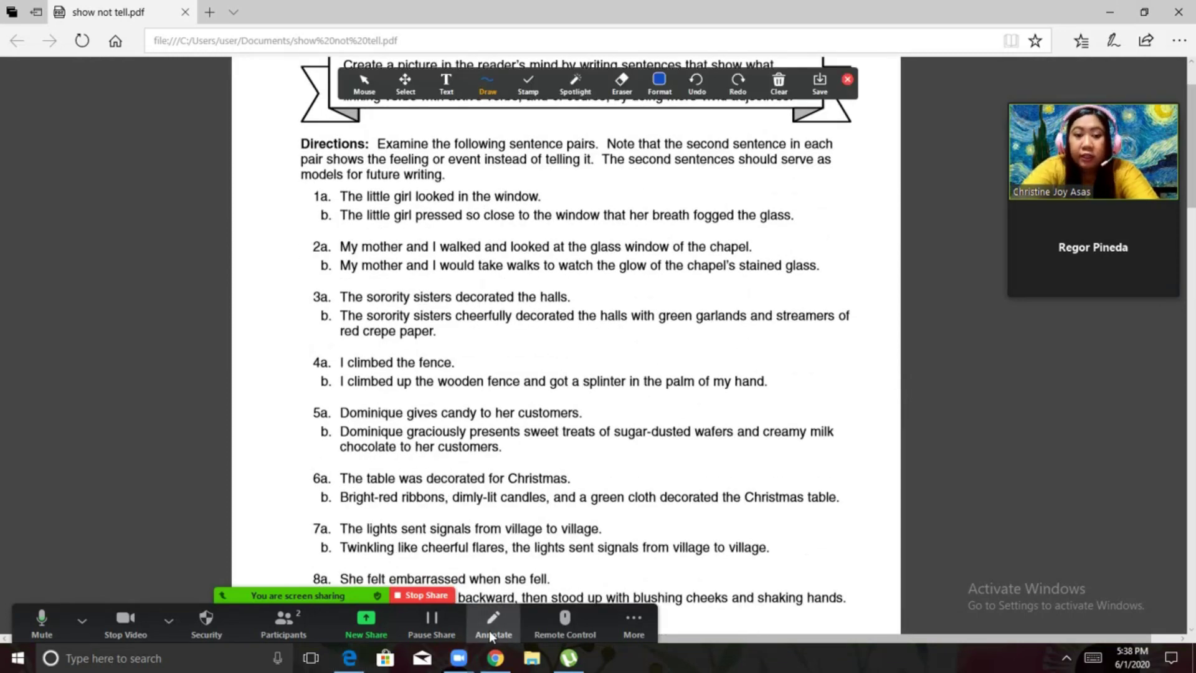
pyautogui.click(488, 83)
pyautogui.click(529, 83)
pyautogui.click(492, 84)
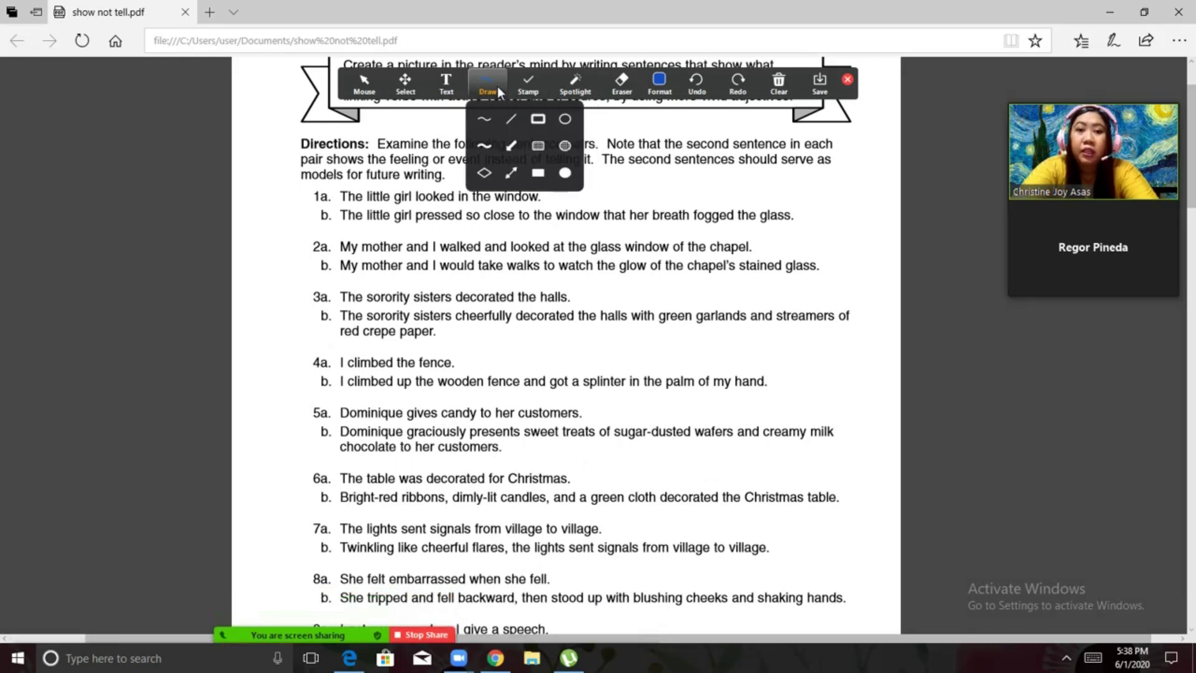
pyautogui.click(565, 119)
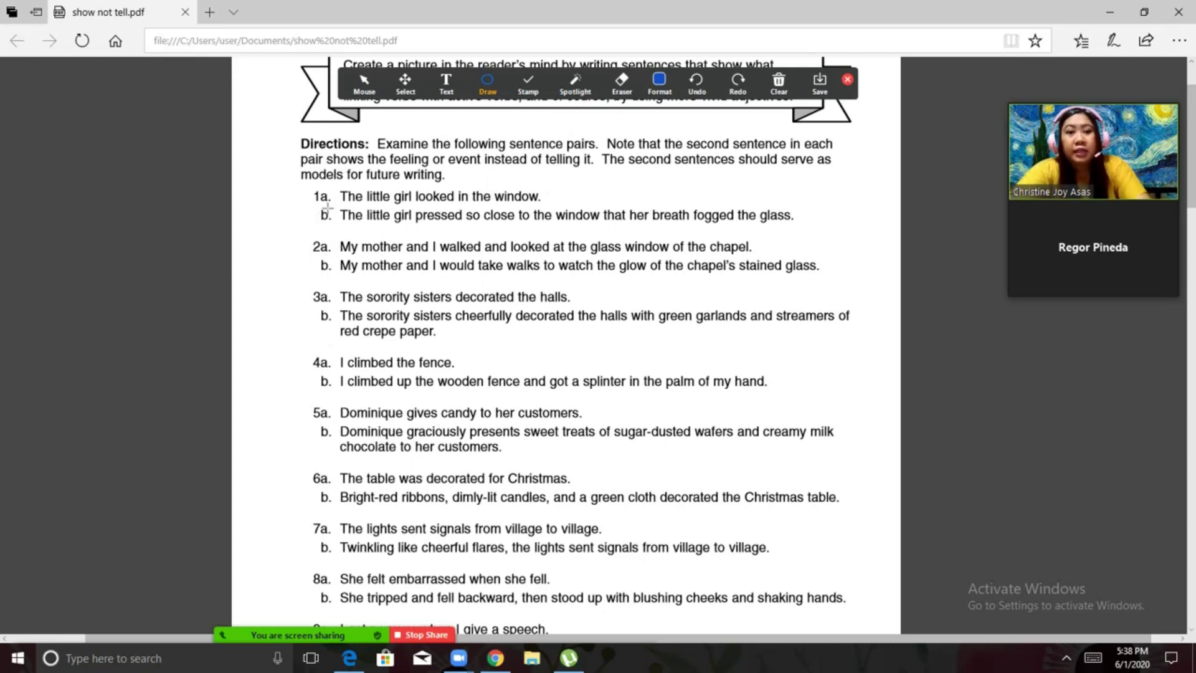
pyautogui.moveTo(315, 210); pyautogui.dragTo(334, 228)
pyautogui.moveTo(528, 615)
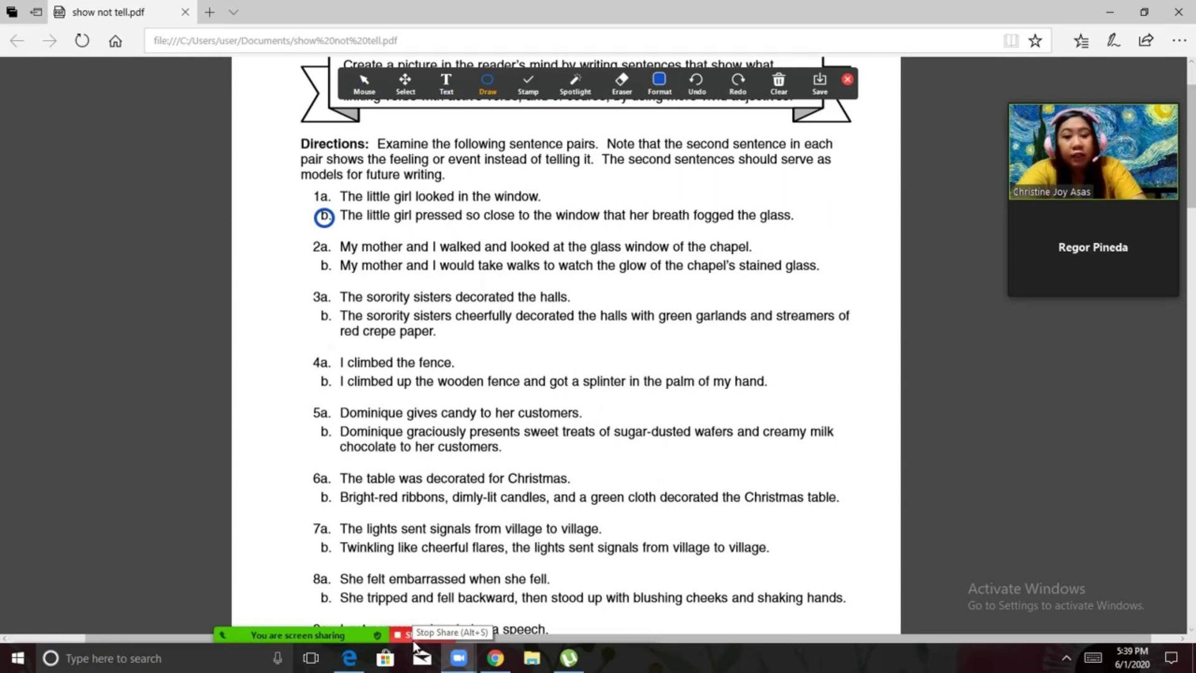
# Step: Stop sharing the PDF and share the Chrome window showing "Copy of CVC Word Building Mats" instead
pyautogui.click(414, 643)
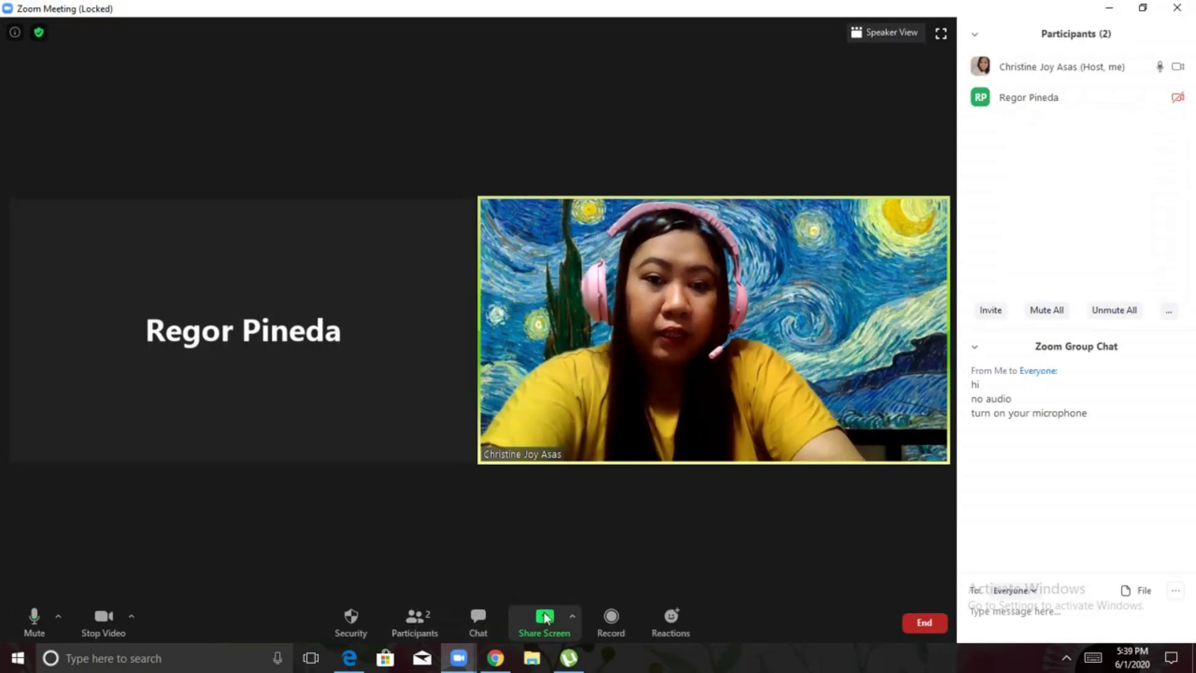
pyautogui.click(546, 617)
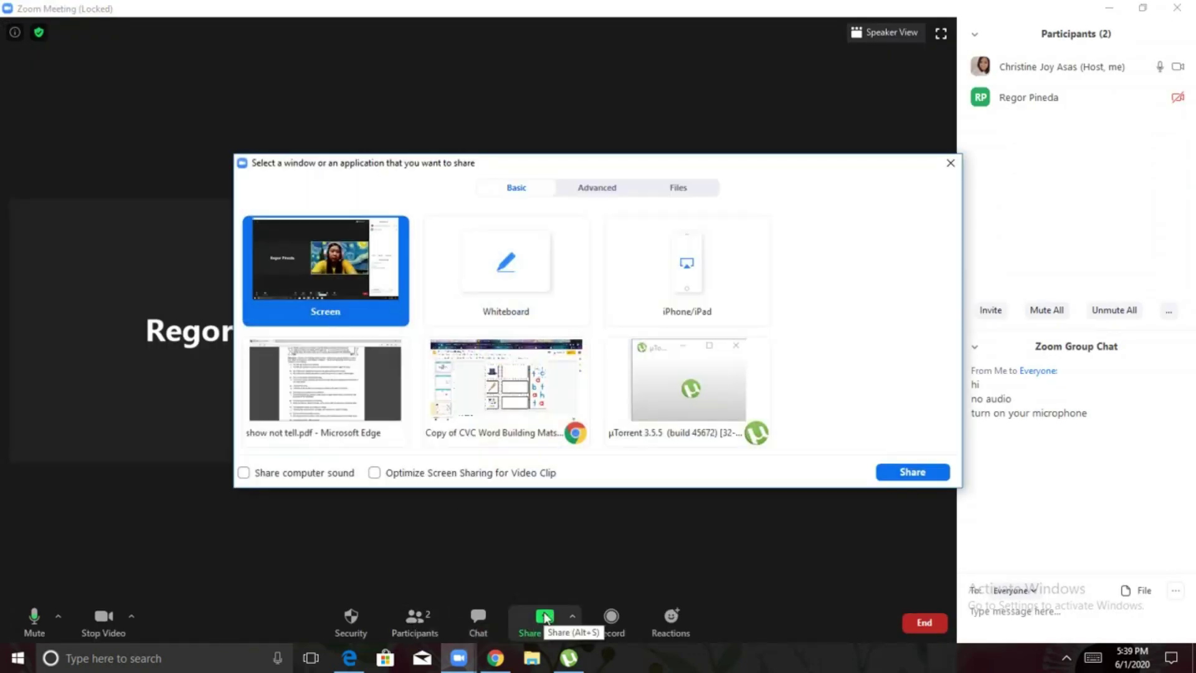
pyautogui.click(521, 390)
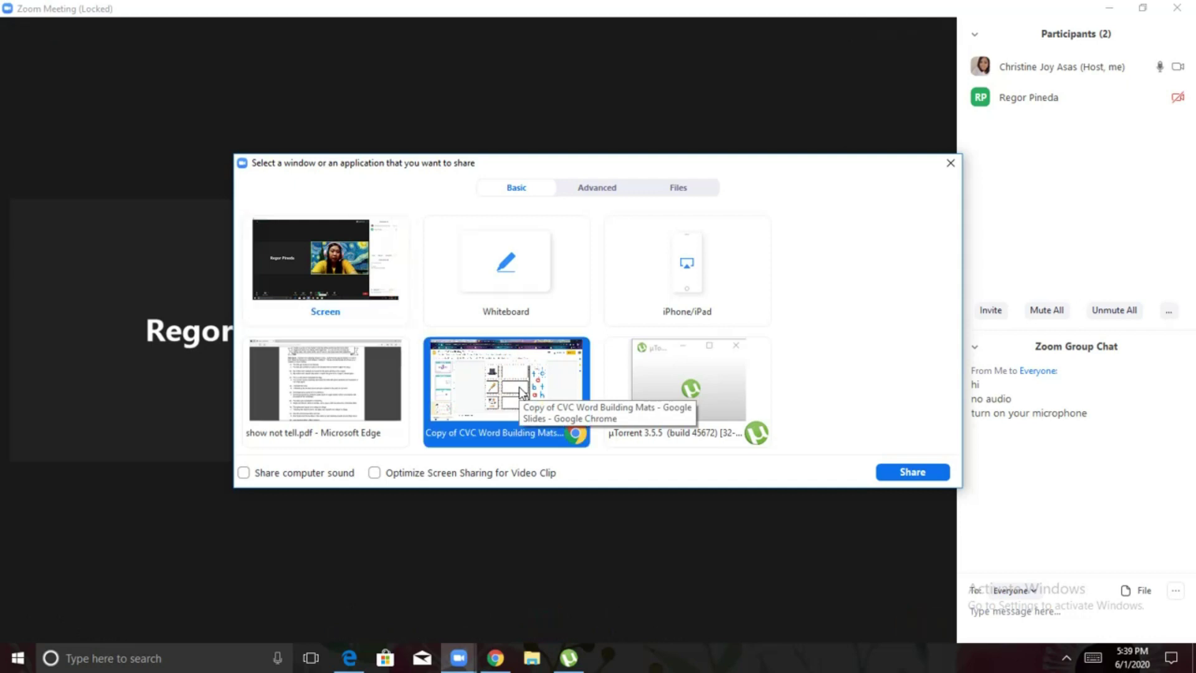
pyautogui.click(904, 473)
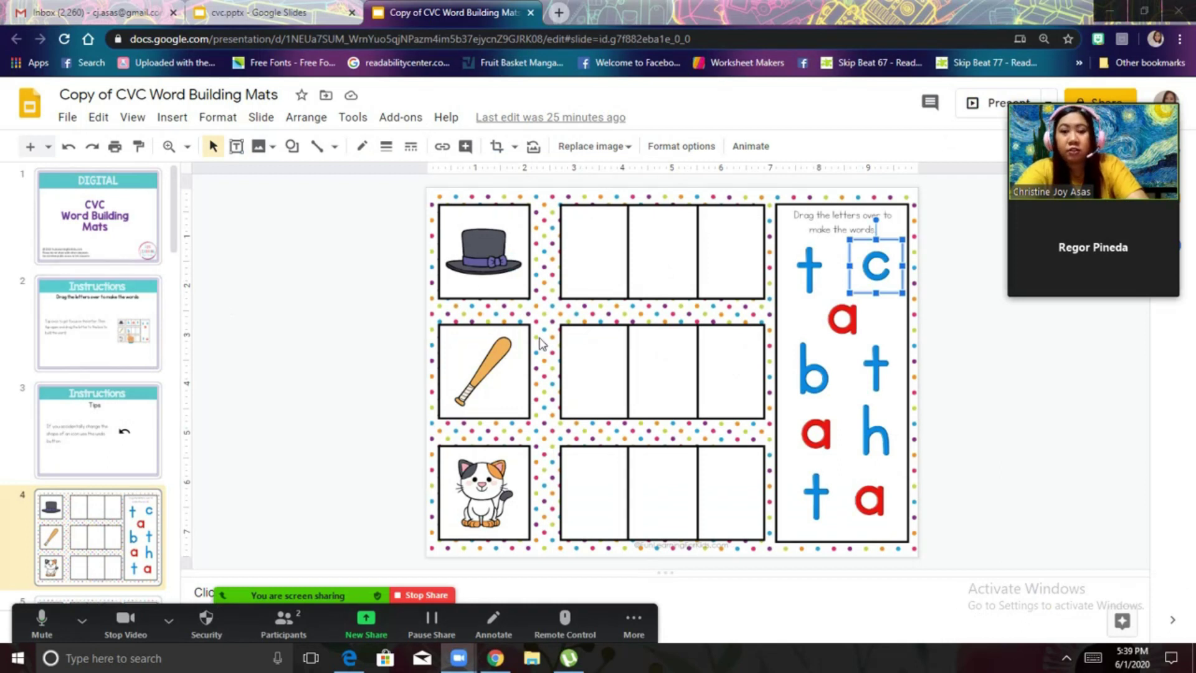
# Step: Deselect the letter c, move the floating video thumbnails clear of the presentation's sharing control, and check the remote control options
pyautogui.click(686, 376)
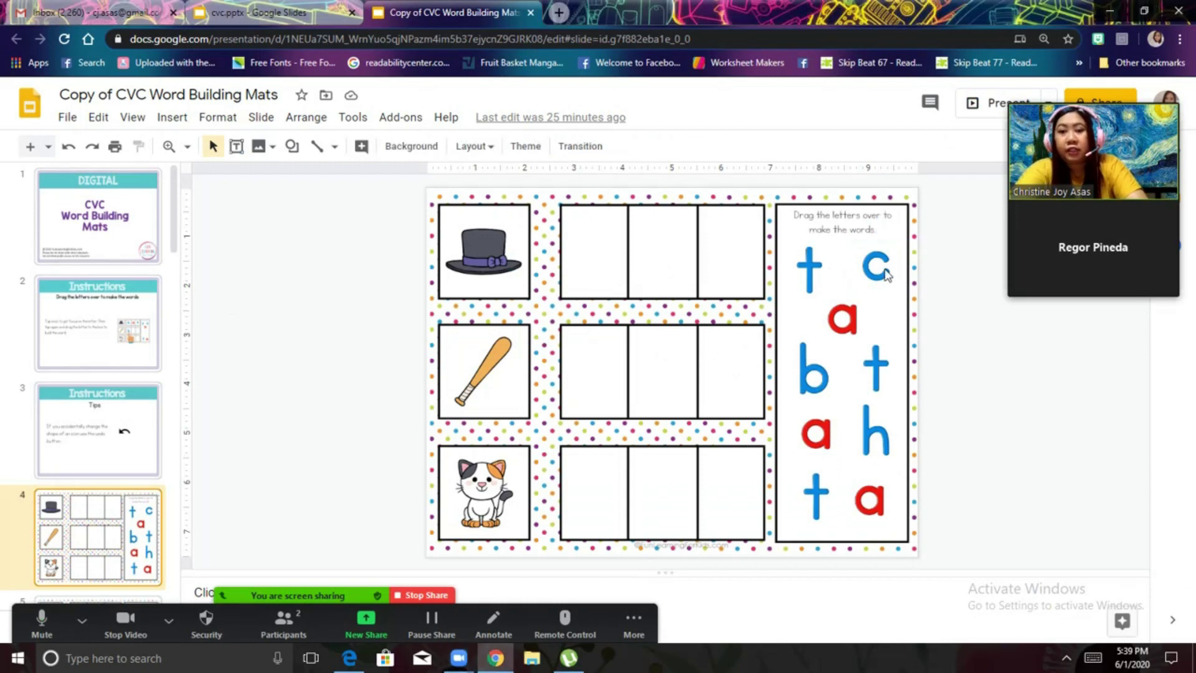
pyautogui.moveTo(1109, 97); pyautogui.dragTo(1099, 163)
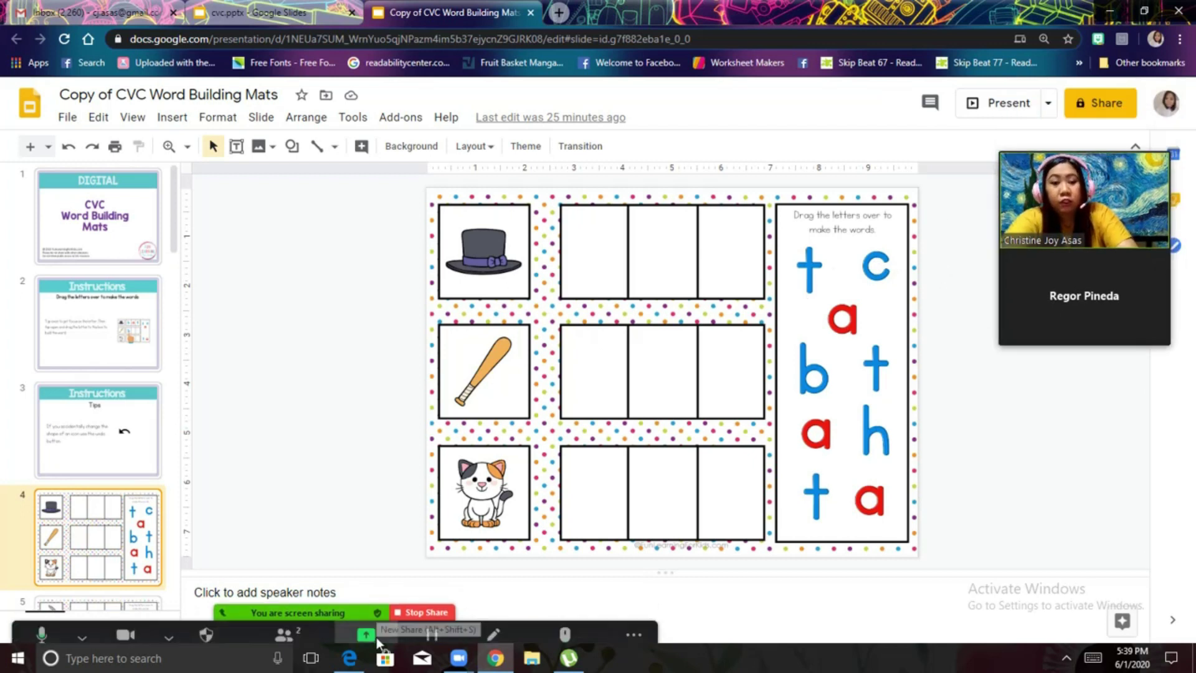
pyautogui.click(585, 620)
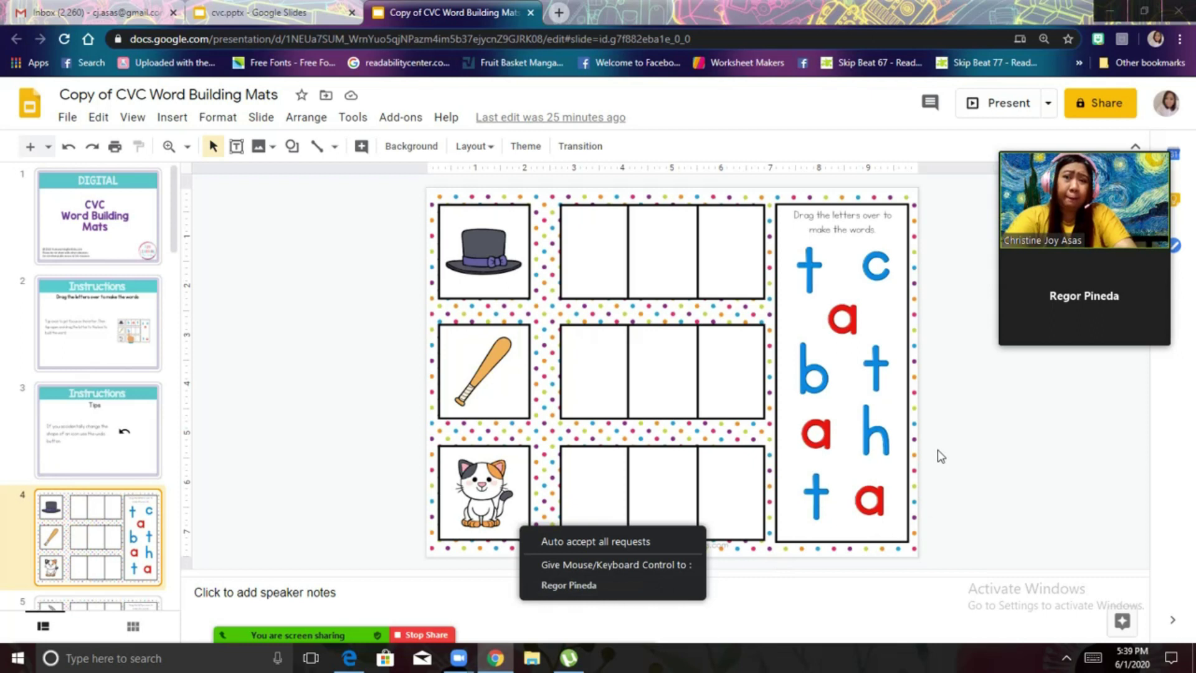
pyautogui.click(956, 393)
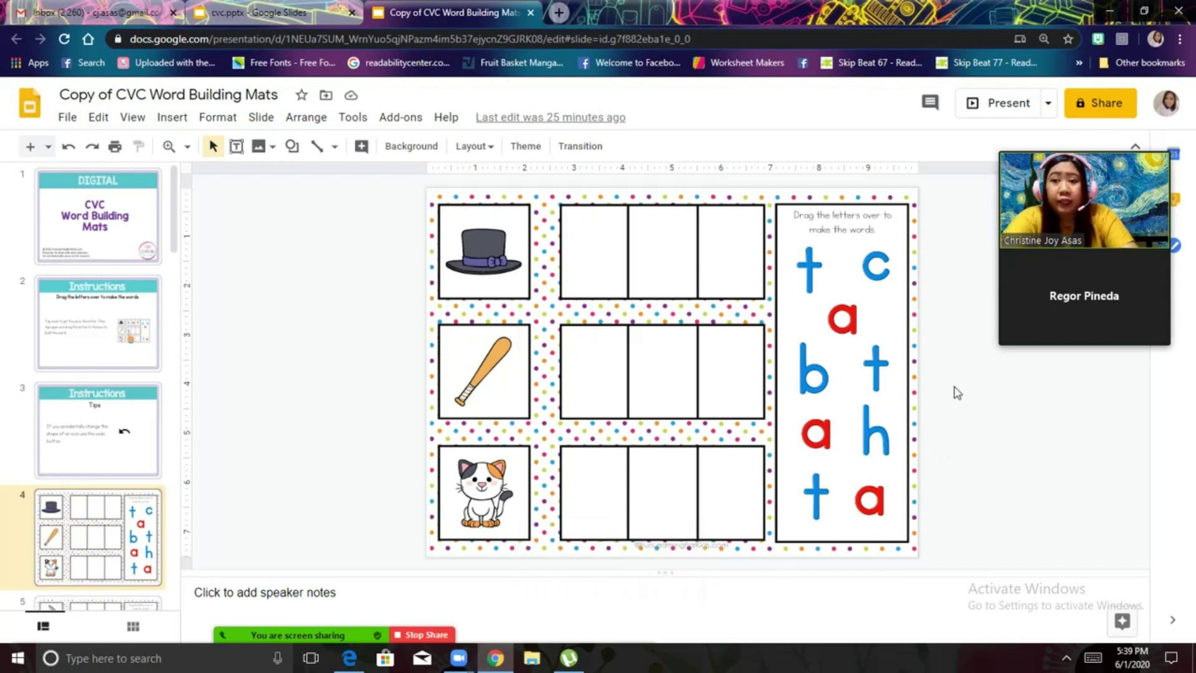
# Step: Share the Google Slides presentation with the meeting participant as Editor, with notification enabled
pyautogui.click(1107, 107)
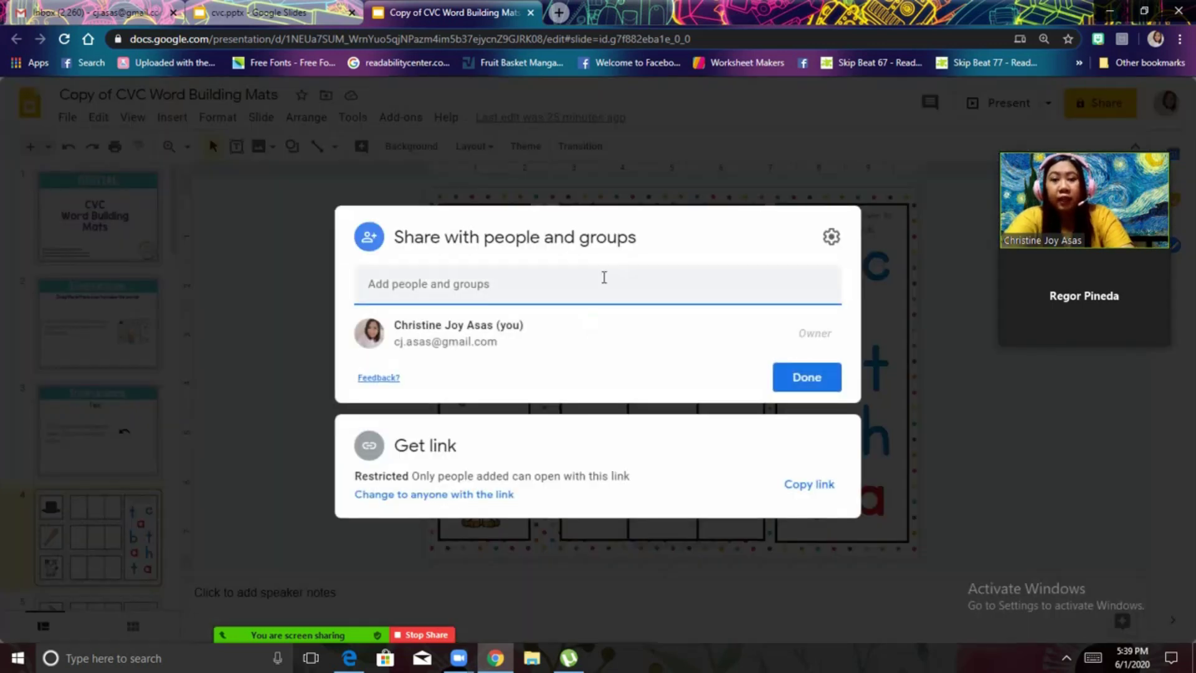
pyautogui.click(603, 278)
pyautogui.write('re')
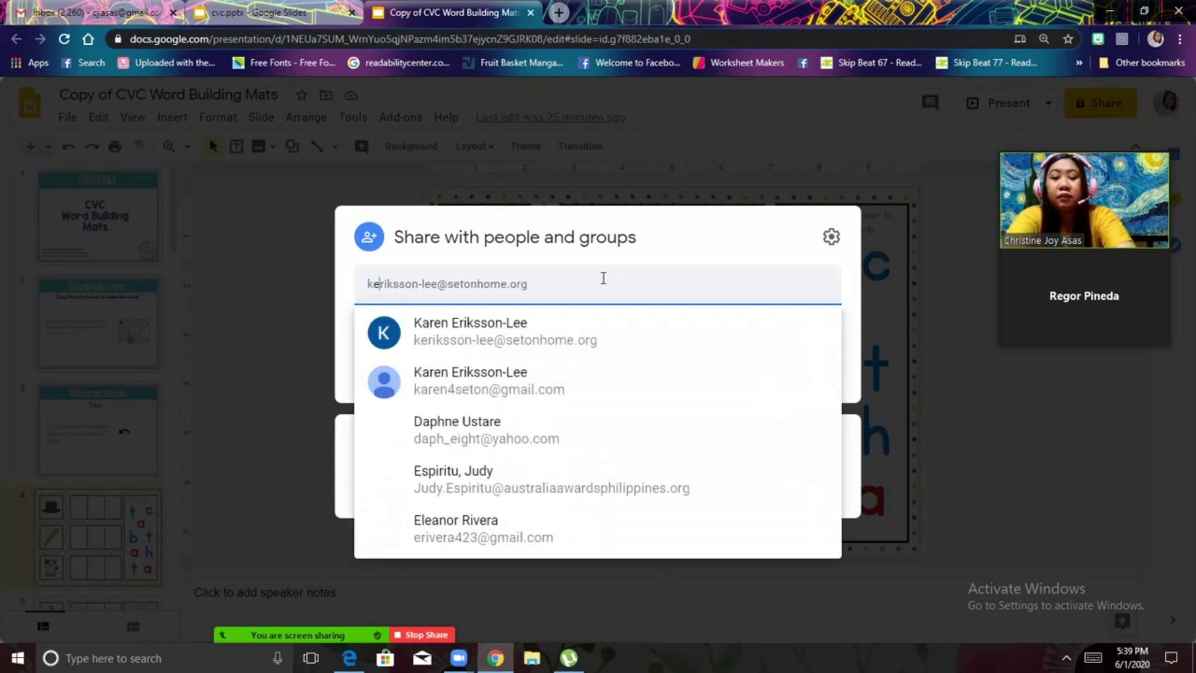
pyautogui.write('g')
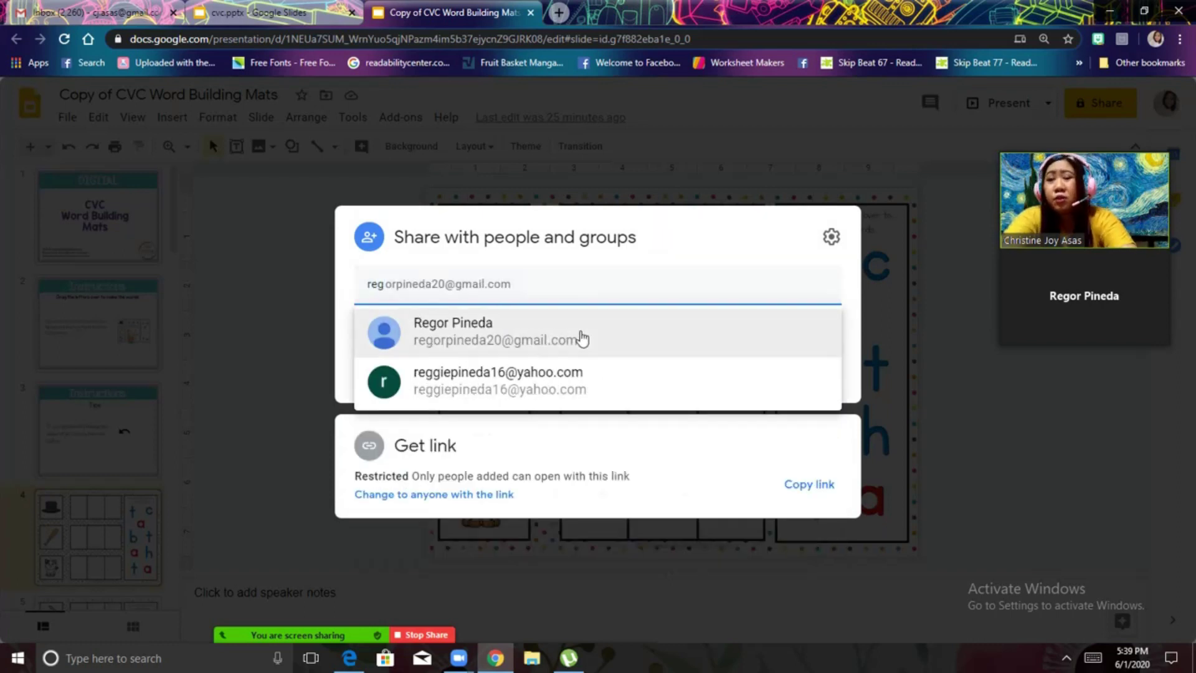
pyautogui.click(582, 339)
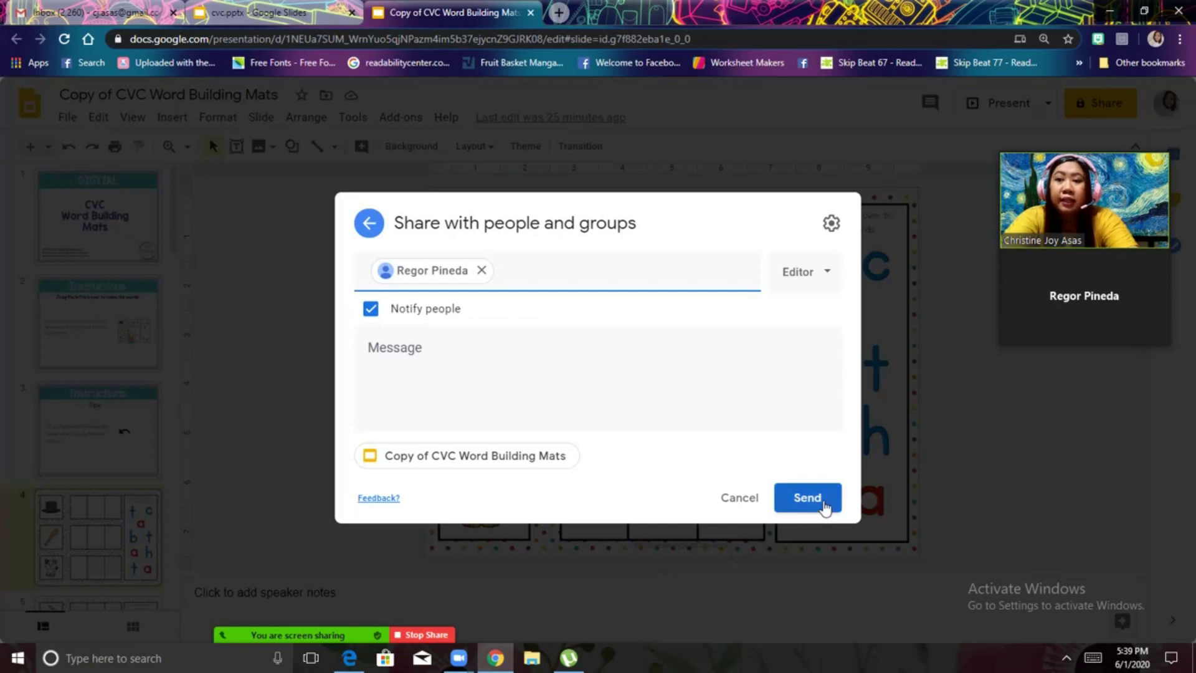
pyautogui.click(822, 502)
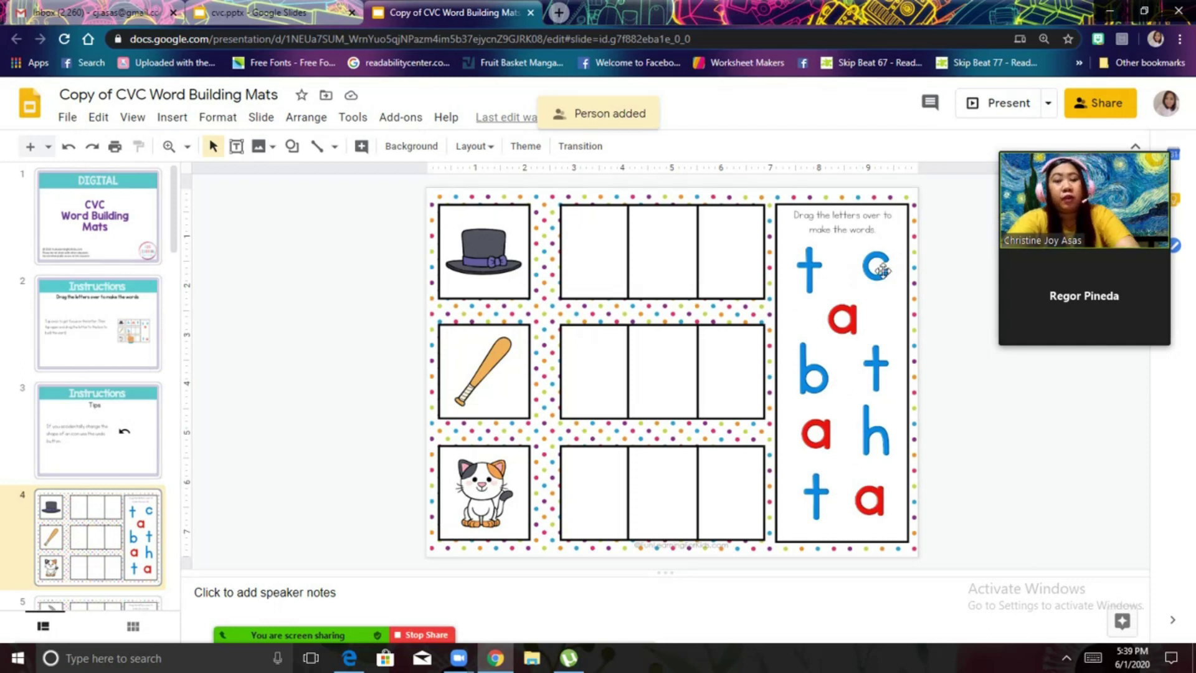
# Step: Move the letters c, a and t into the three boxes beside the cat picture to spell "cat"
pyautogui.moveTo(883, 271); pyautogui.dragTo(595, 489)
pyautogui.moveTo(806, 443); pyautogui.dragTo(662, 489)
pyautogui.moveTo(876, 367); pyautogui.dragTo(732, 495)
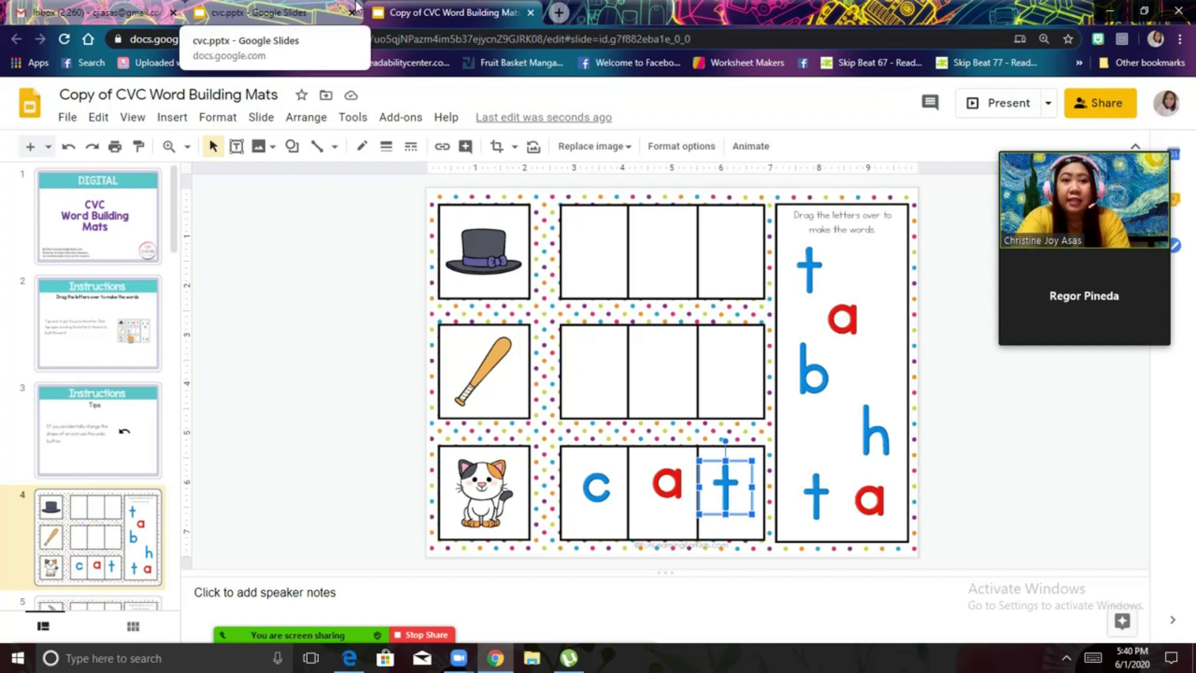
# Step: Switch to the cvc.pptx presentation and present its "cat" slide in full screen
pyautogui.click(320, 7)
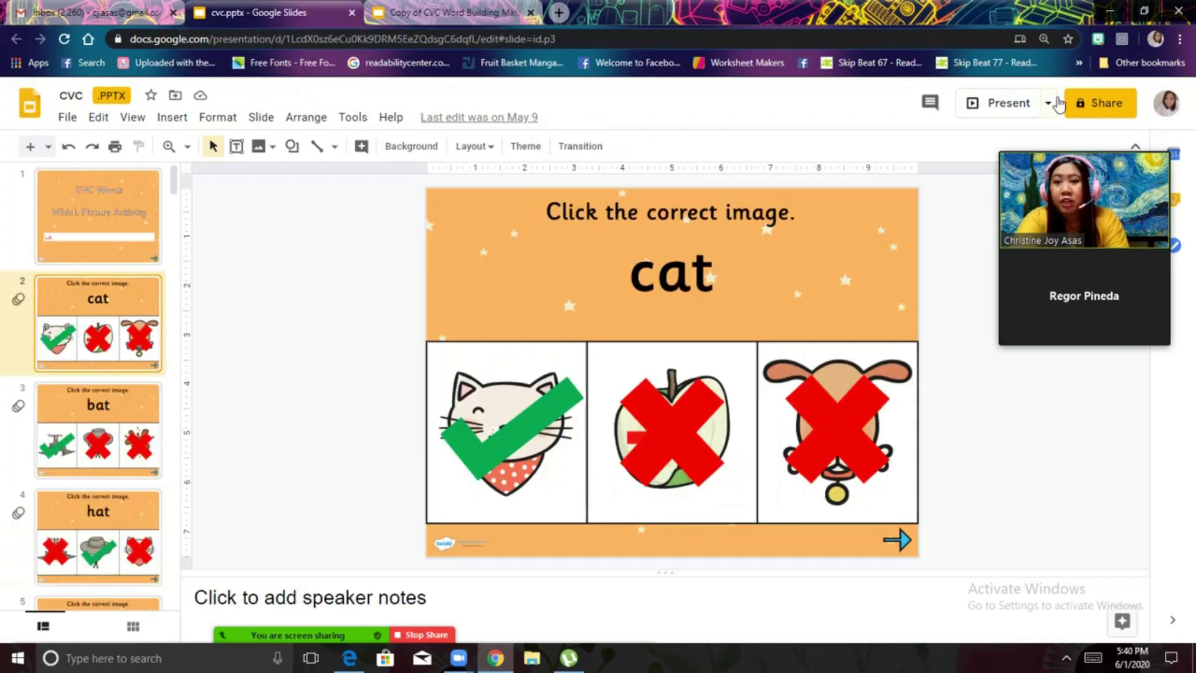
pyautogui.click(994, 106)
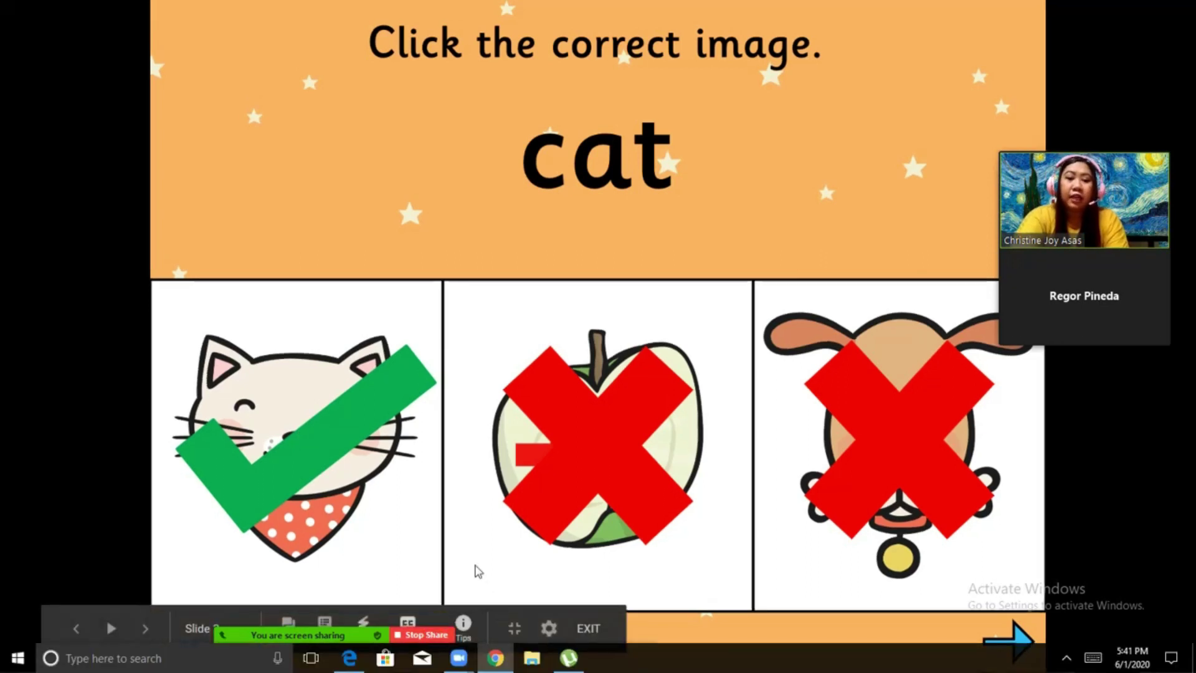
# Step: Stop the screen share and bring up the choices for ending the Zoom meeting
pyautogui.hotkey('alt', 's')
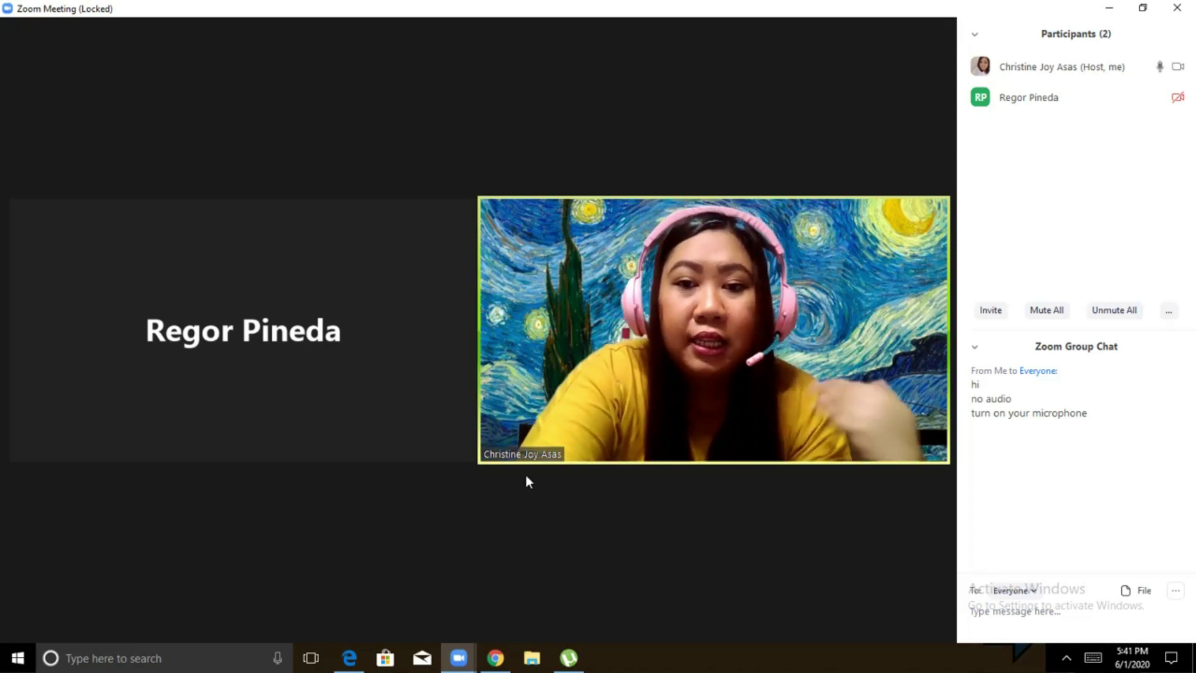
pyautogui.moveTo(530, 476)
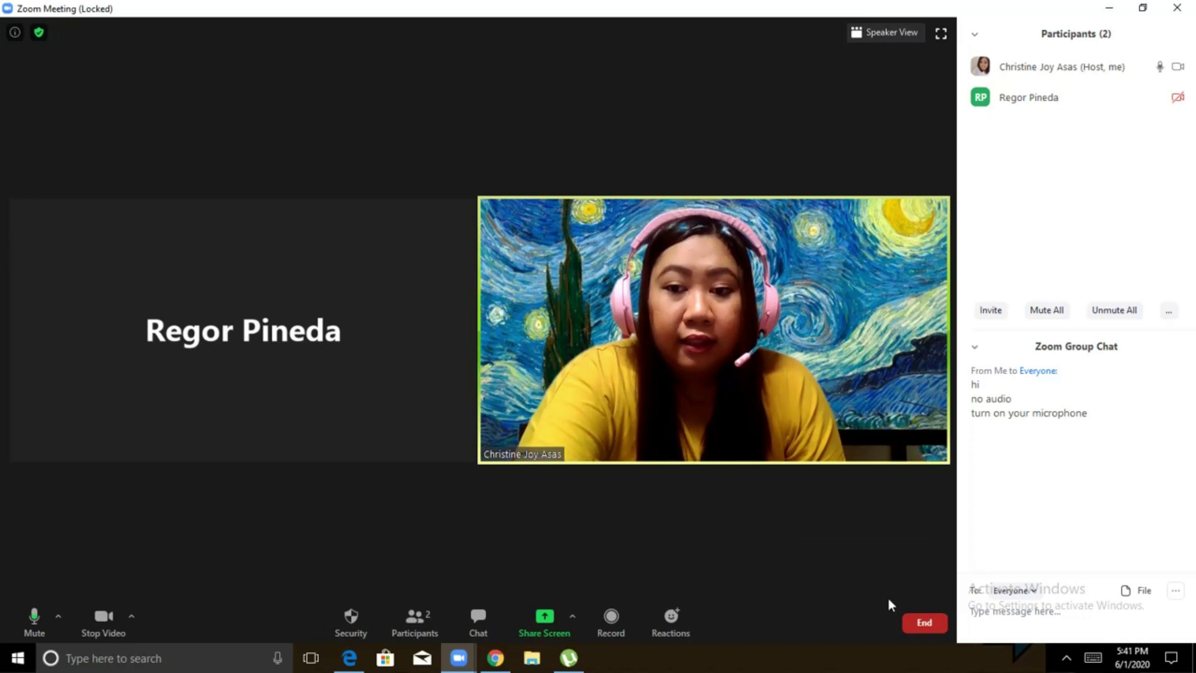
pyautogui.click(924, 622)
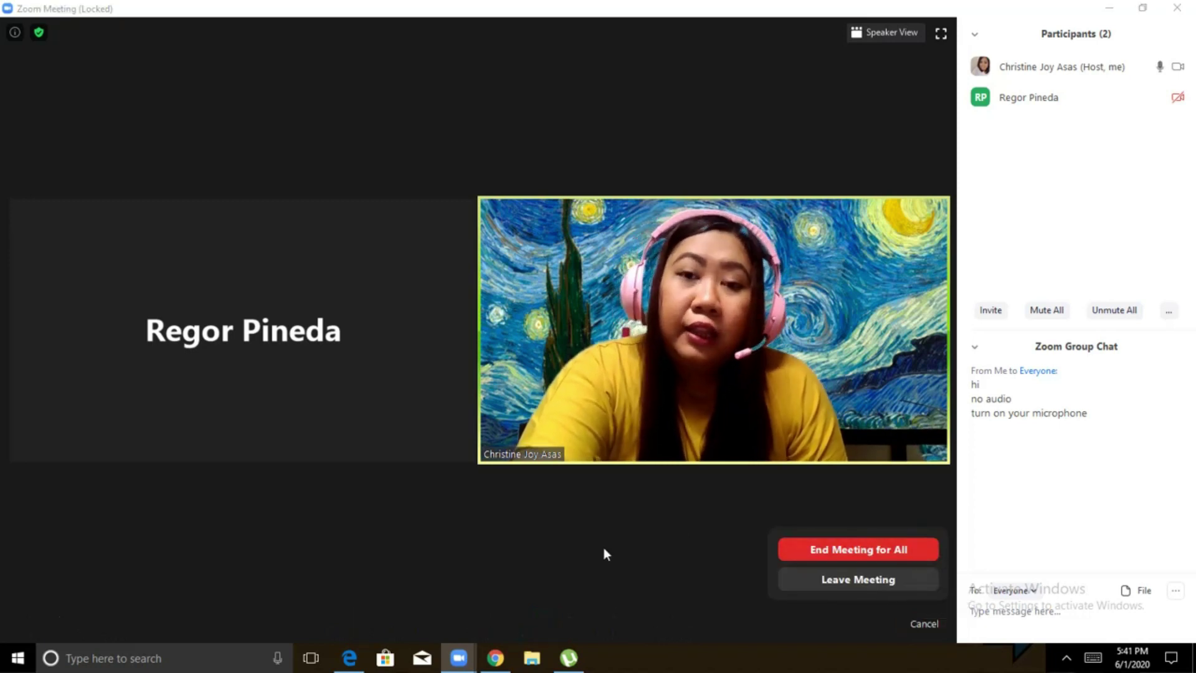